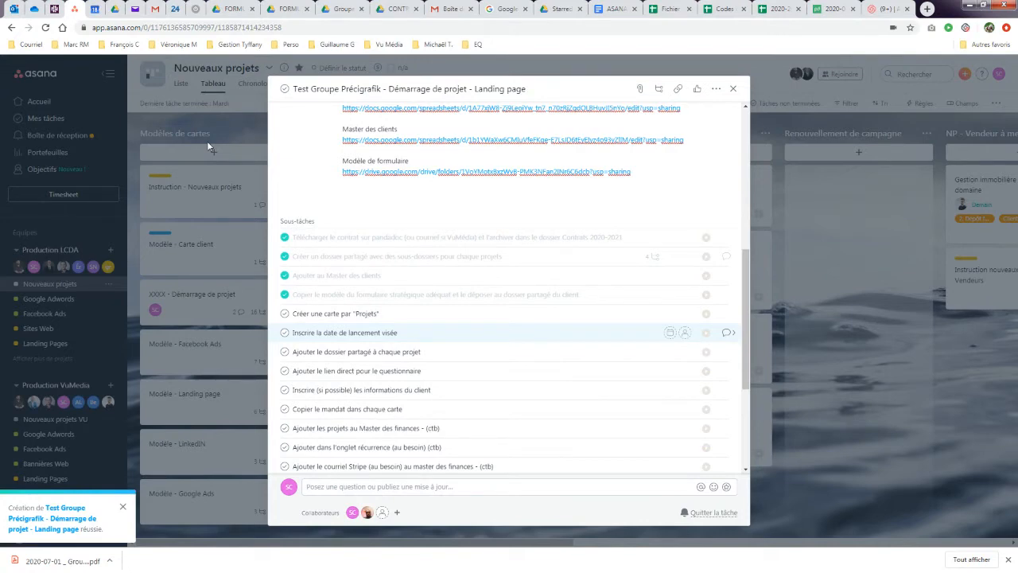
# - Switch to the PandaDoc browser tab to view the signed contract
pyautogui.click(819, 11)
# - Review the contract's Description du mandat section in PandaDoc, then return to the Asana task
pyautogui.scroll(-4, 440, 342)
pyautogui.scroll(15, 342, 271)
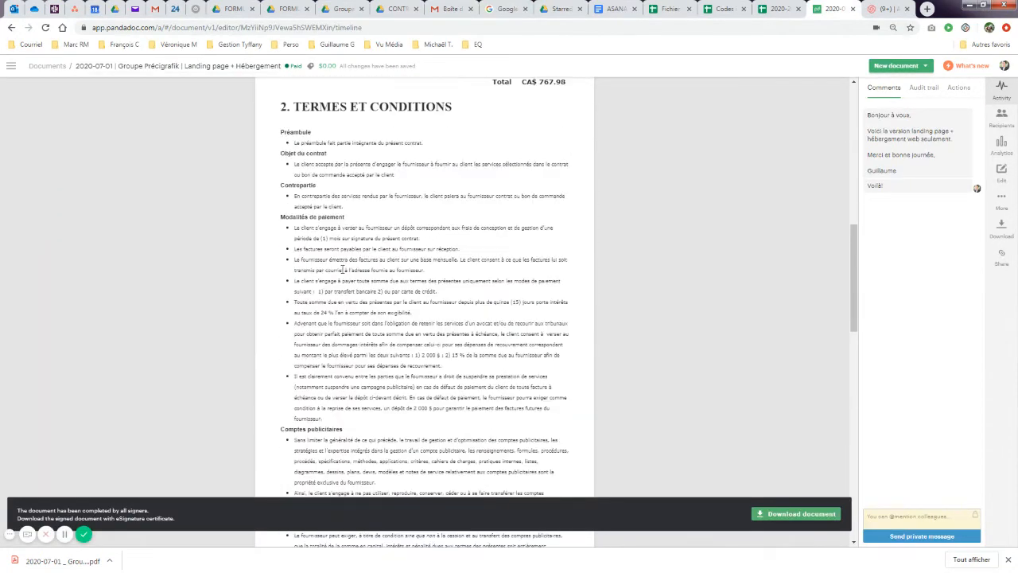
pyautogui.scroll(3, 342, 270)
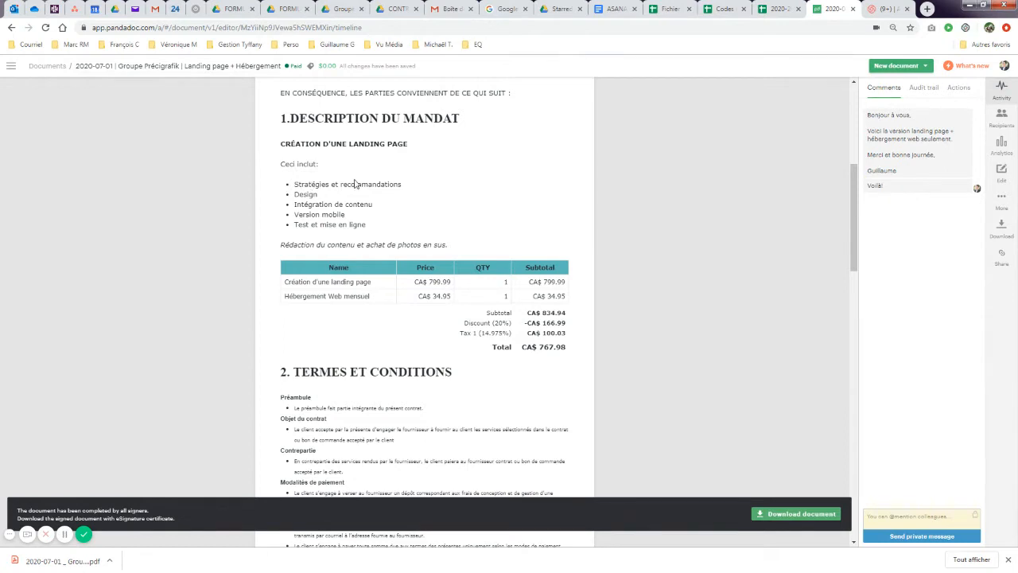
pyautogui.click(75, 8)
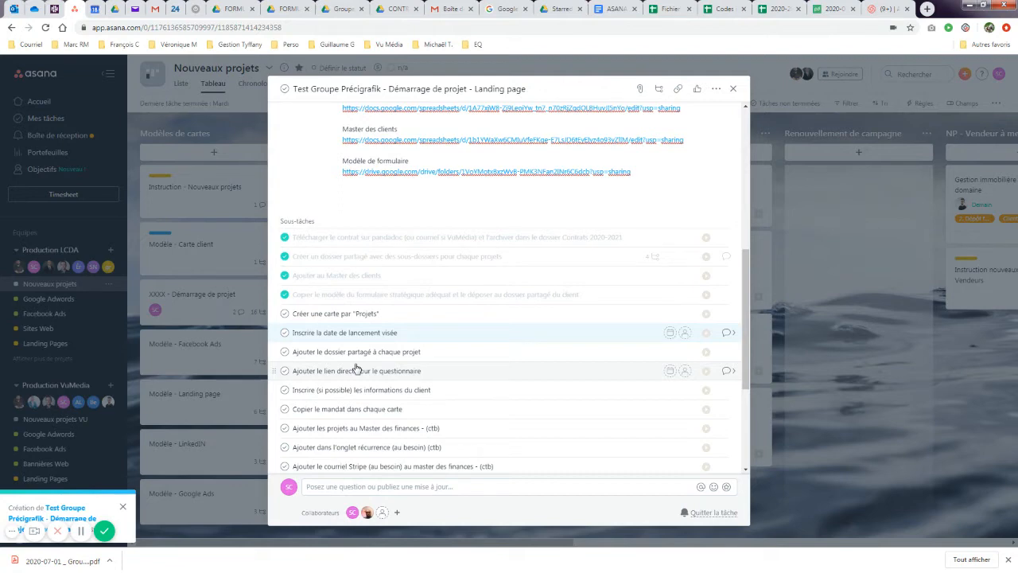
# - Close the Test Groupe Précigrafik - Démarrage de projet task panel
pyautogui.click(734, 89)
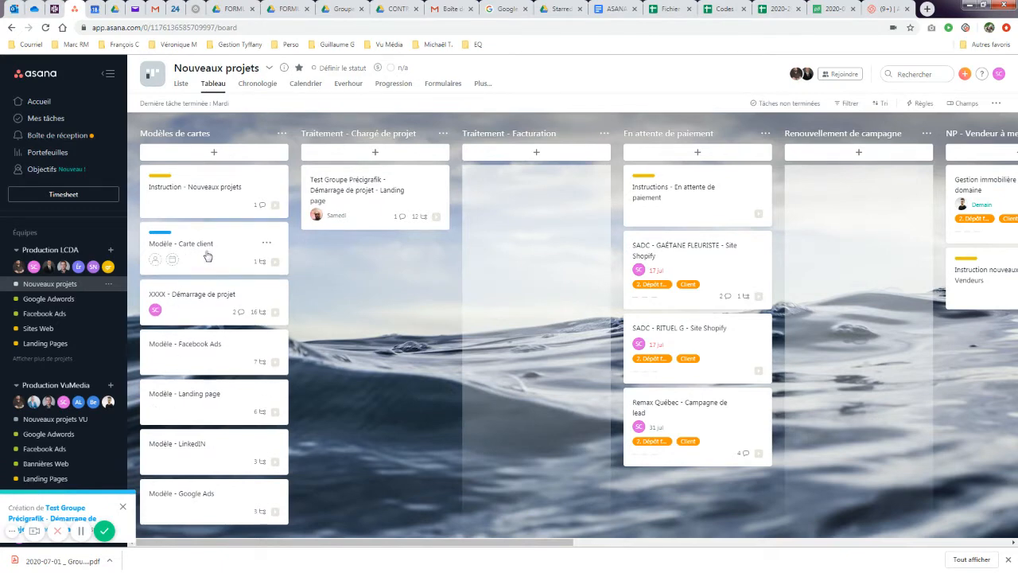
pyautogui.click(207, 345)
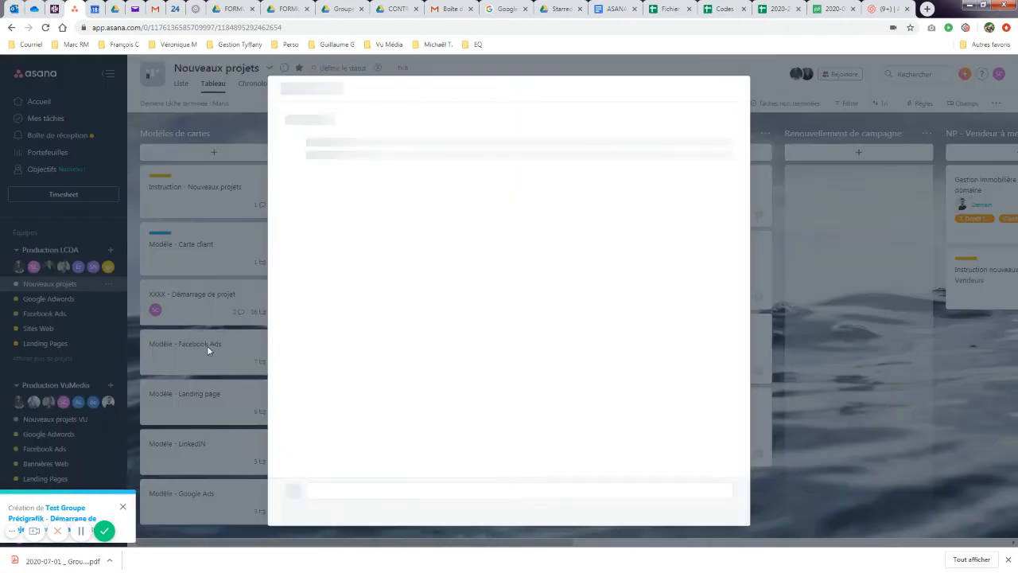
pyautogui.scroll(-5, 482, 383)
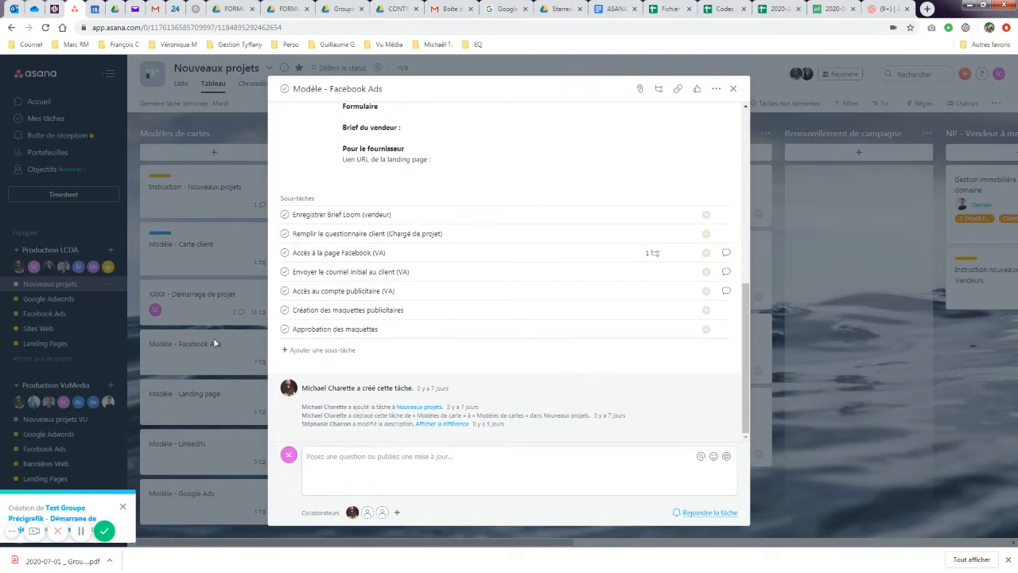
pyautogui.click(734, 89)
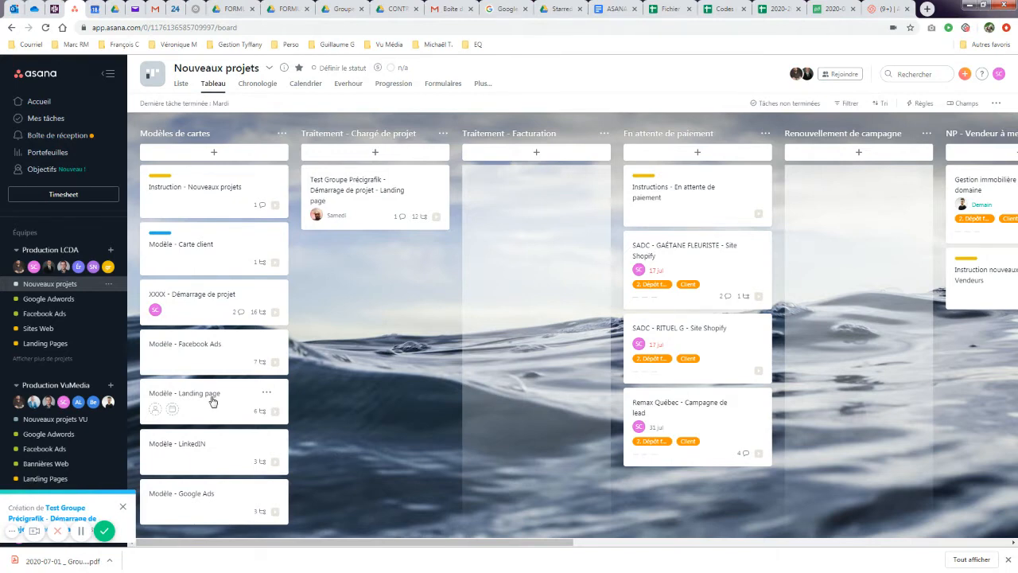
# - Look over the Modèle - Landing page template card, then bring up its actions menu
pyautogui.click(213, 399)
pyautogui.scroll(-5, 476, 358)
pyautogui.scroll(5, 479, 352)
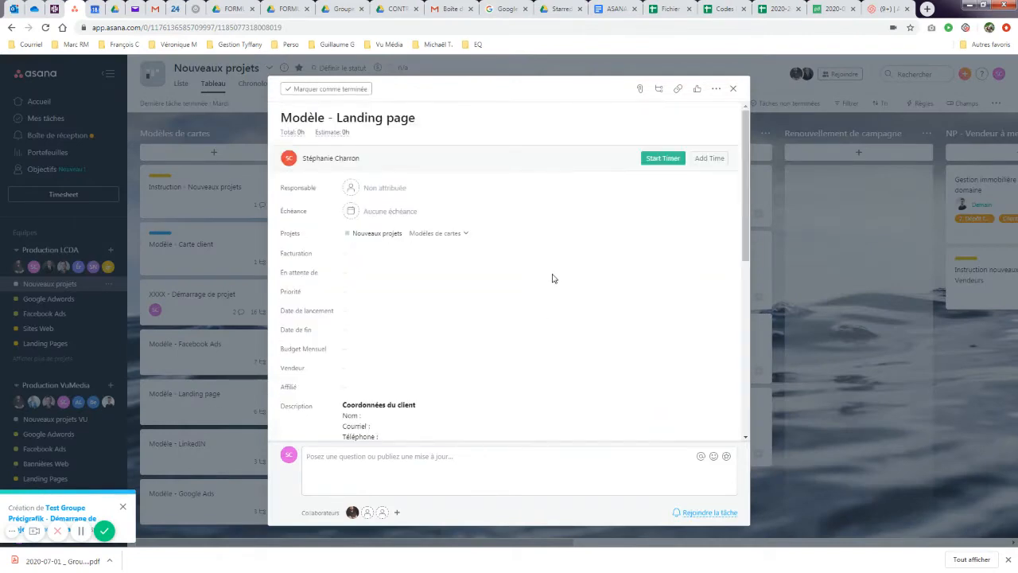
pyautogui.click(732, 89)
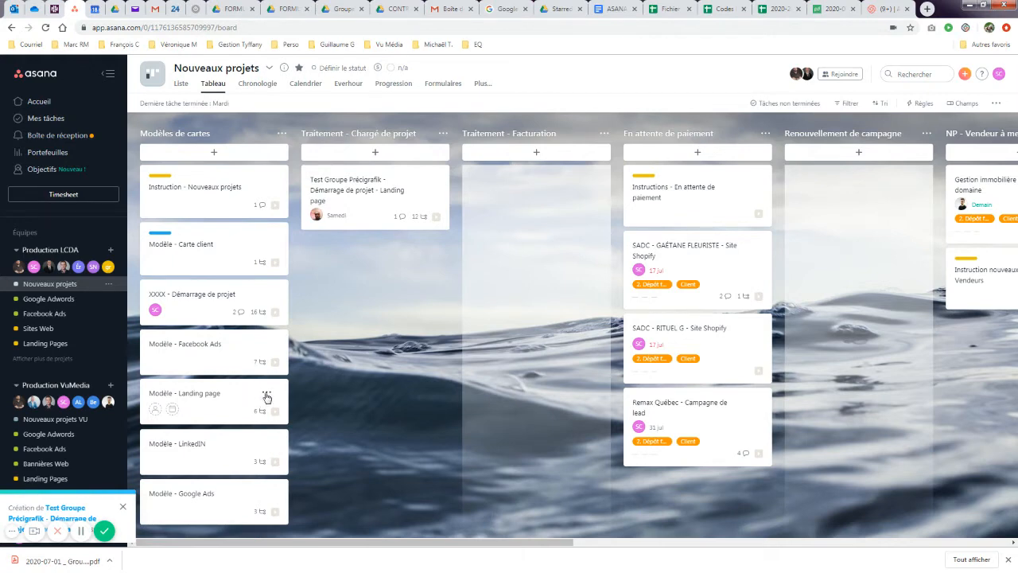
pyautogui.click(266, 393)
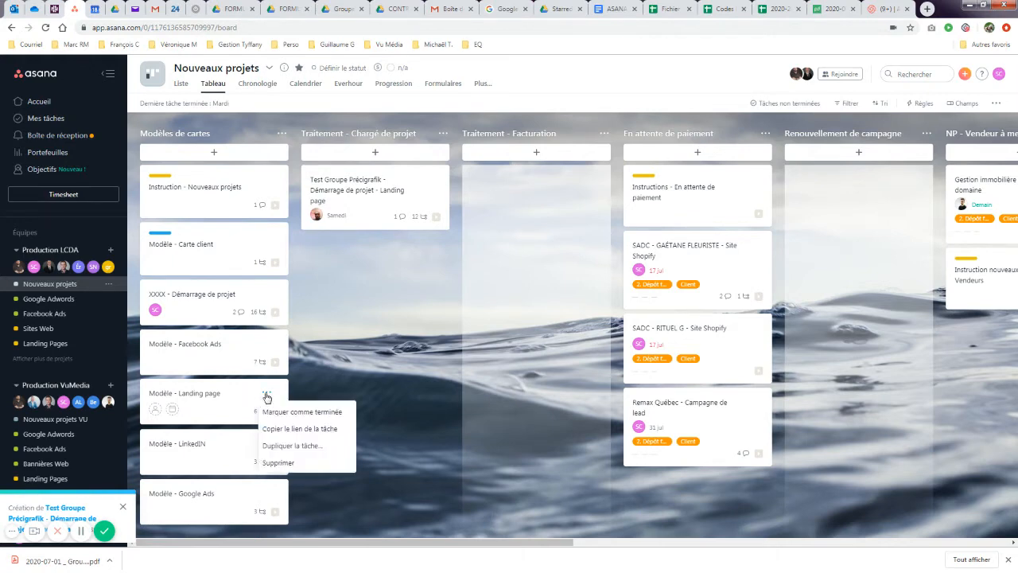
# - Duplicate the Landing page template, replacing the 'Copie de Modèle' prefix with 'GROUPE PRÉCIGRAFIK'
pyautogui.click(294, 447)
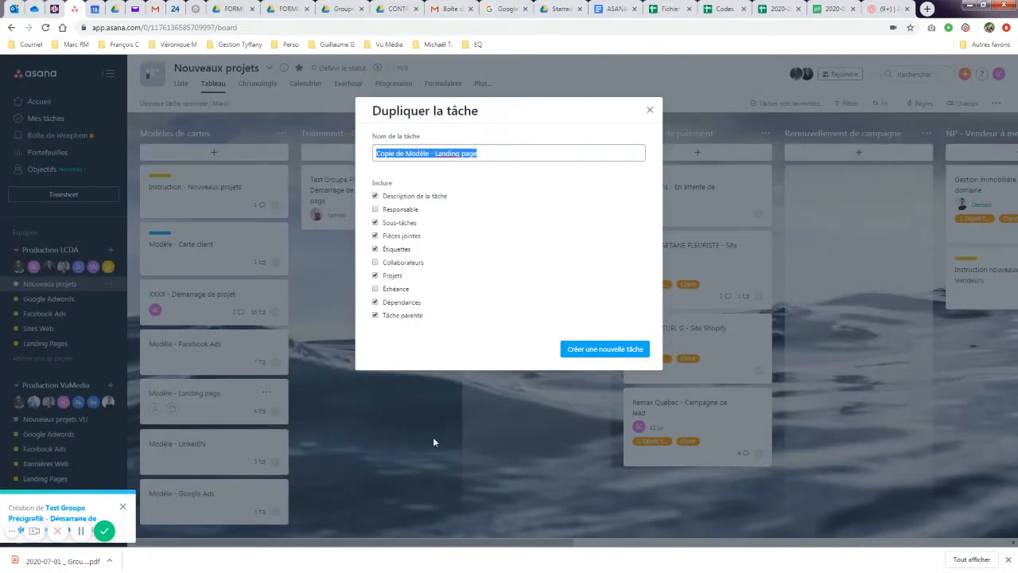
pyautogui.click(431, 153)
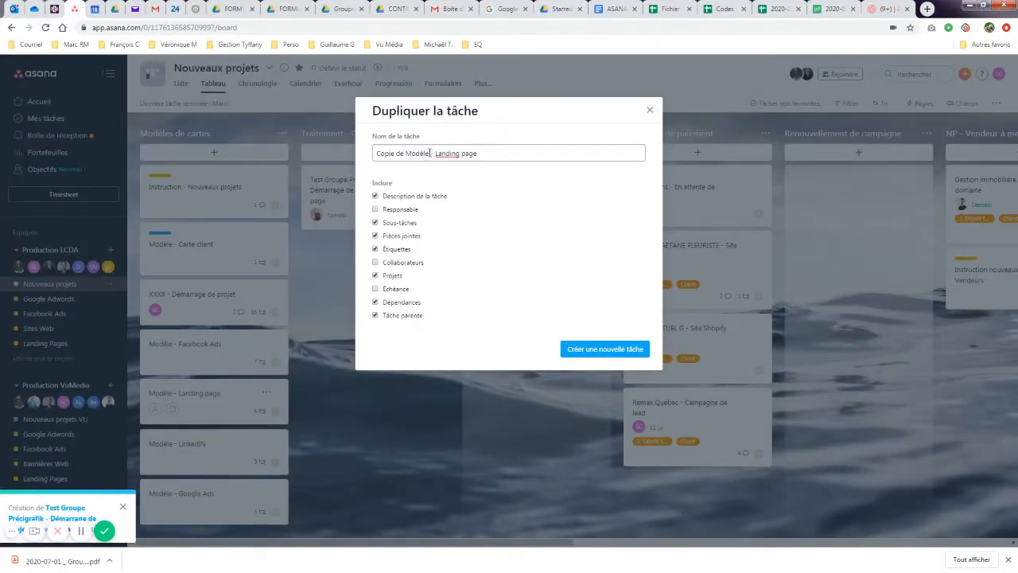
pyautogui.moveTo(431, 152); pyautogui.dragTo(366, 155)
pyautogui.write('Group')
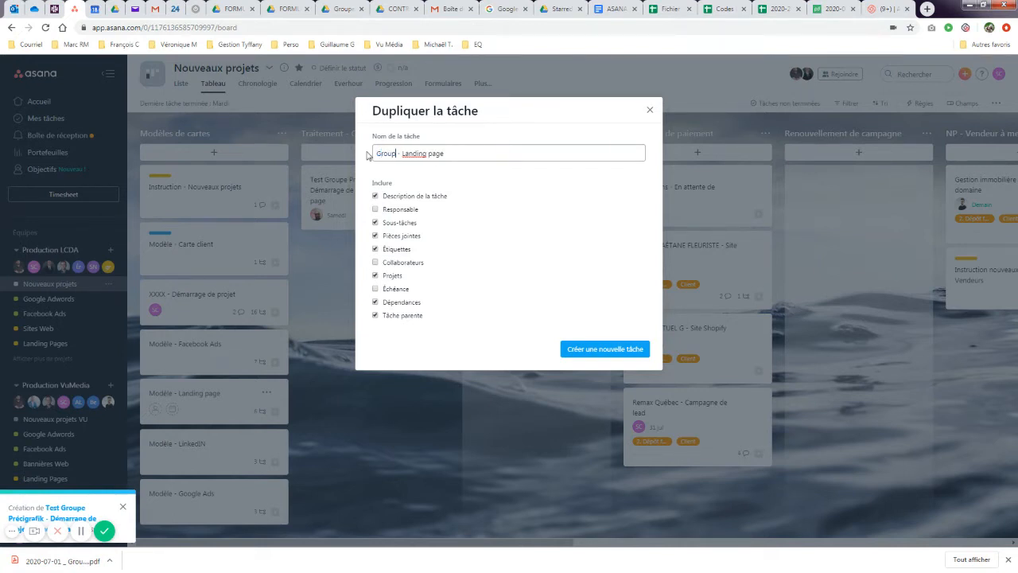
pyautogui.press('BackSpace')
pyautogui.press('BackSpace')
pyautogui.press('BackSpace')
pyautogui.press('BackSpace')
pyautogui.write('ROUPE PRÉCIGRAFIK')
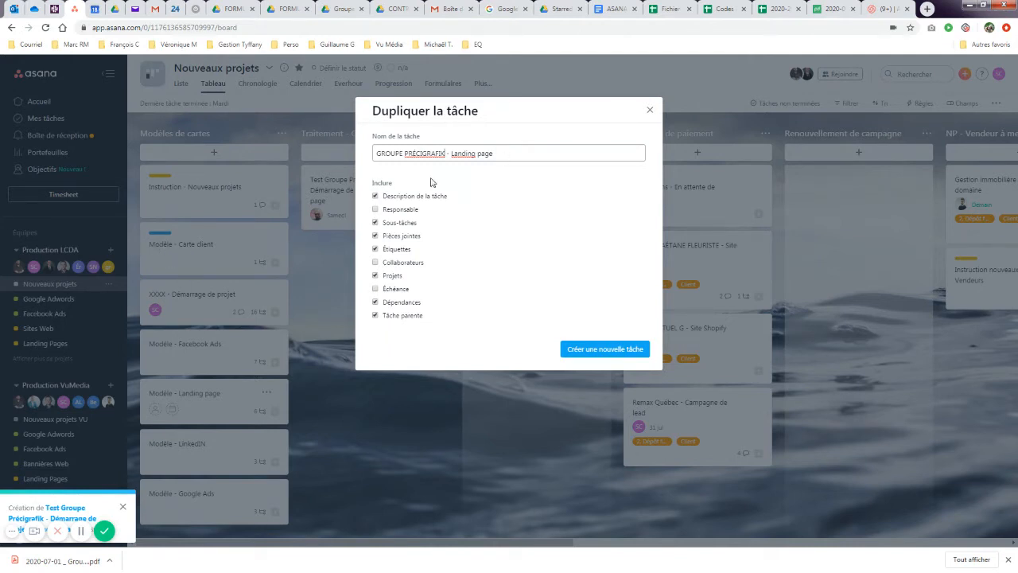
pyautogui.moveTo(451, 154); pyautogui.dragTo(499, 162)
pyautogui.click(603, 350)
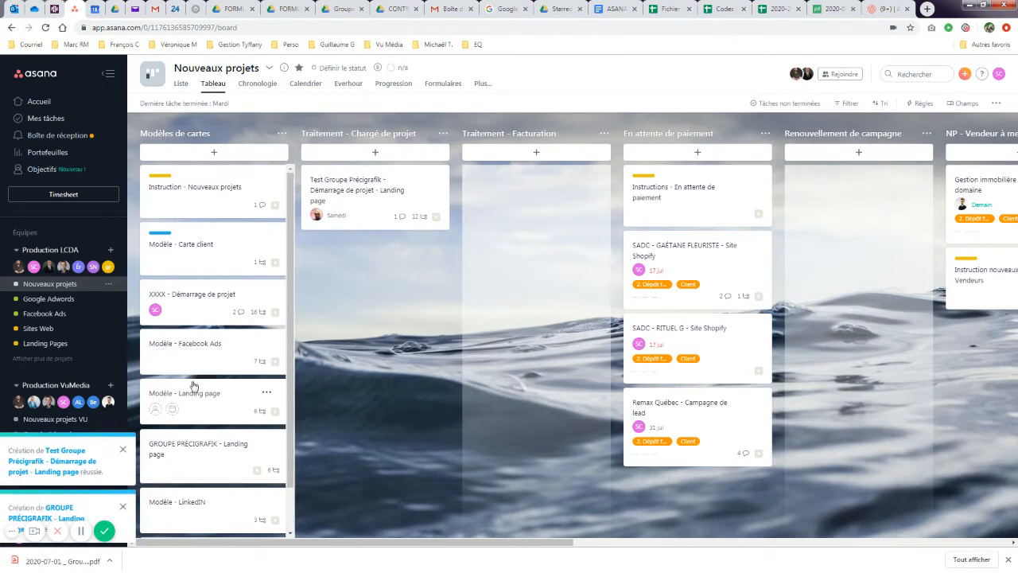
# - Move the GROUPE PRÉCIGRAFIK - Landing page card from Modèles de cartes to Traitement - Facturation
pyautogui.click(206, 447)
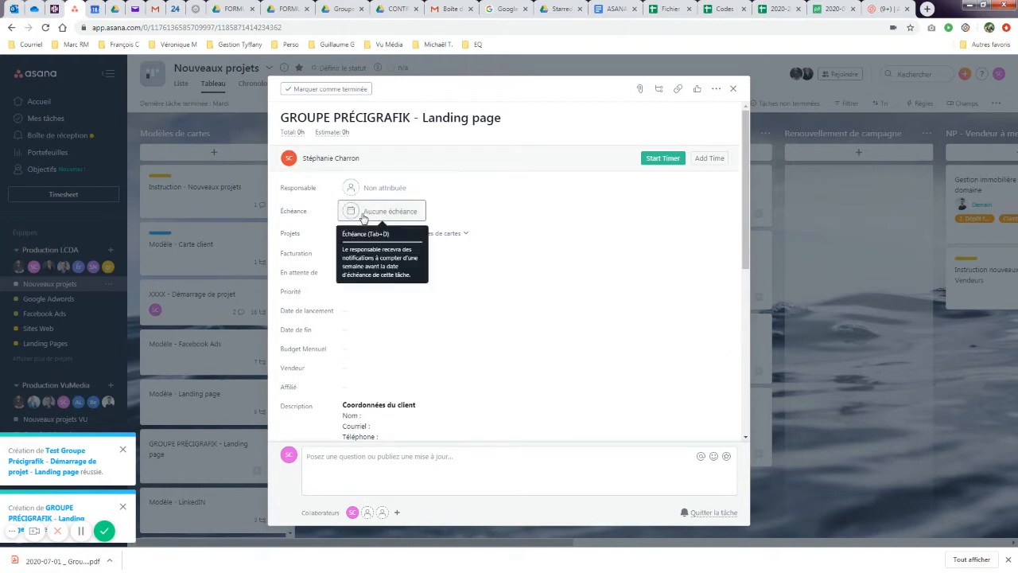
pyautogui.click(465, 234)
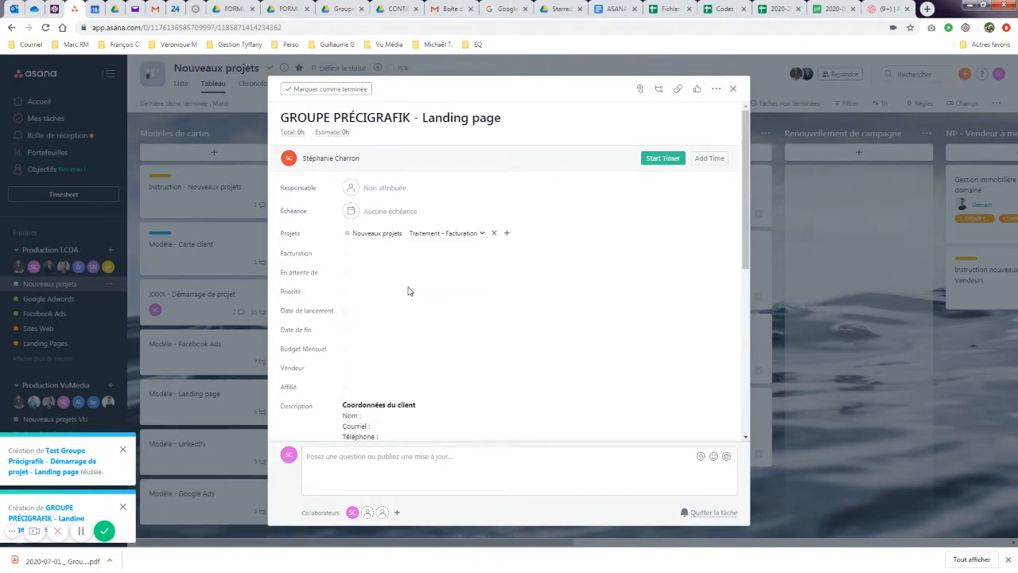
# - Set the card's Facturation to 1. À Facturer and En attente de to Interne
pyautogui.click(356, 254)
pyautogui.click(379, 288)
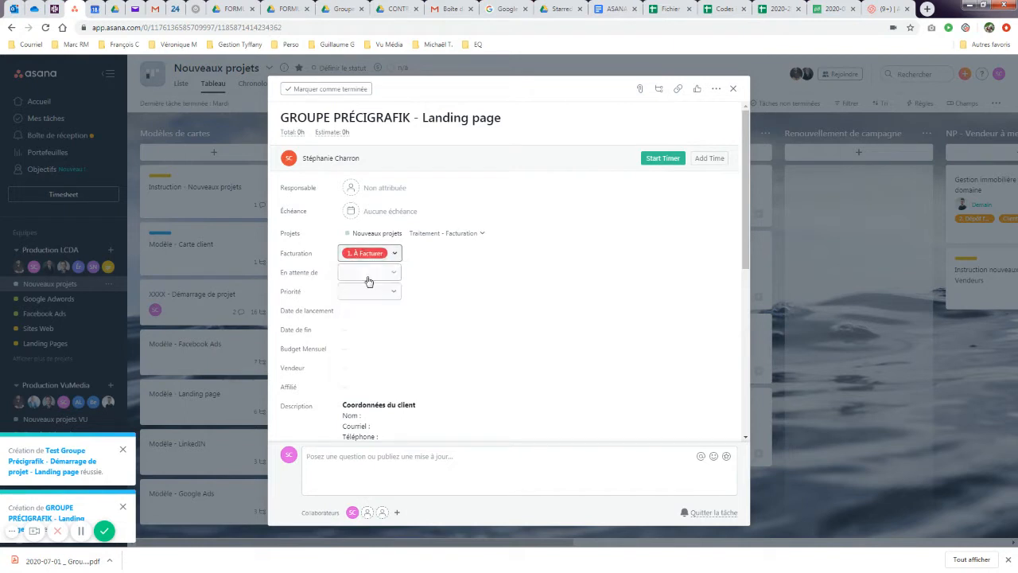
pyautogui.click(366, 274)
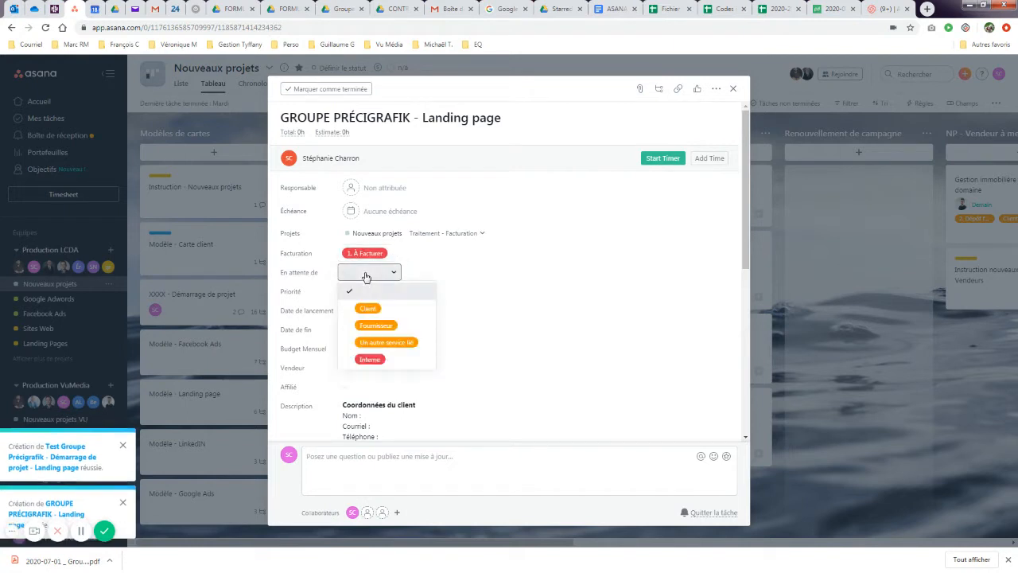
pyautogui.click(369, 361)
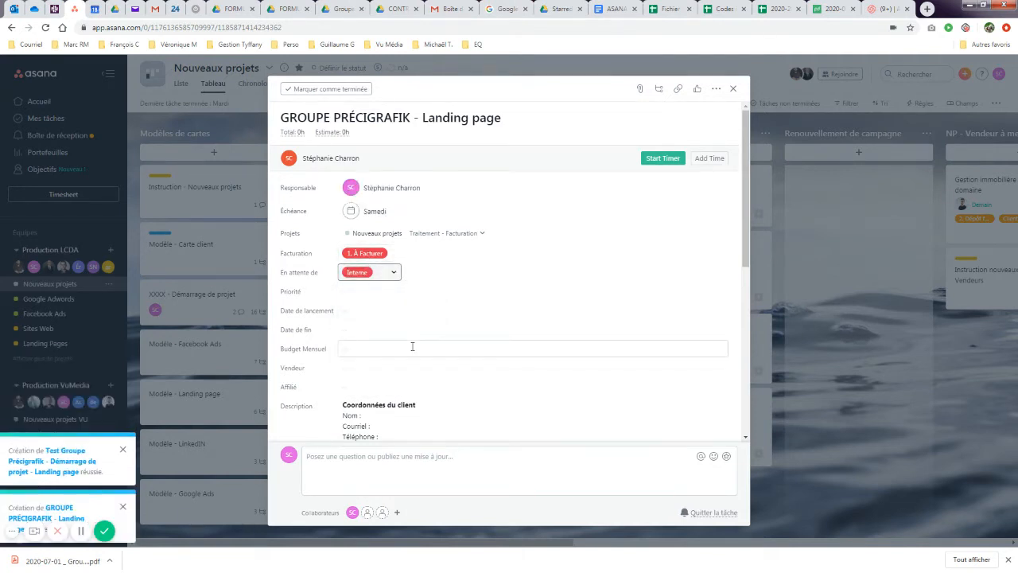
# - Leave Date de lancement unset and assign a salesperson in the Vendeur field
pyautogui.click(367, 315)
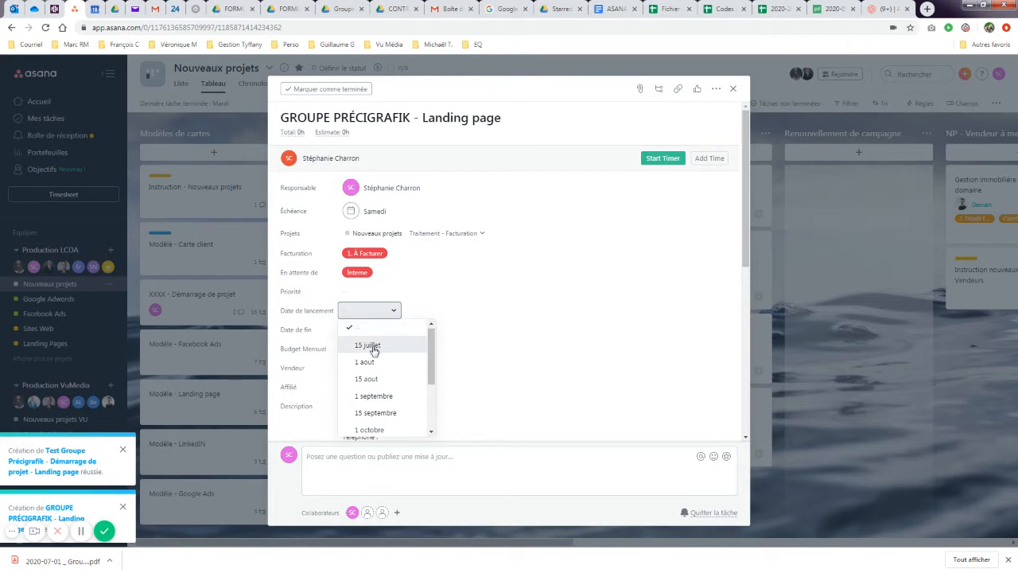
pyautogui.scroll(-3, 366, 354)
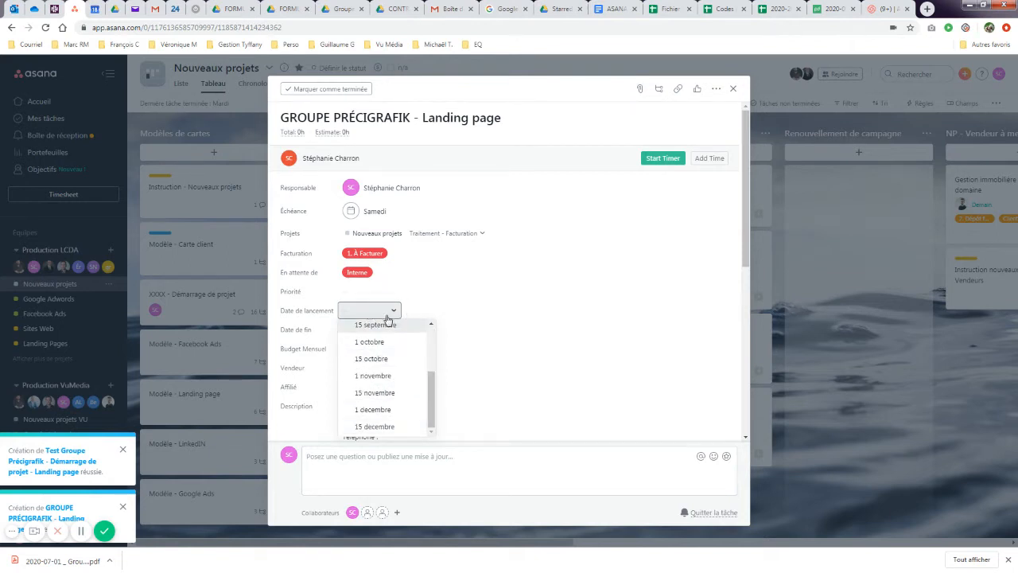
pyautogui.click(480, 303)
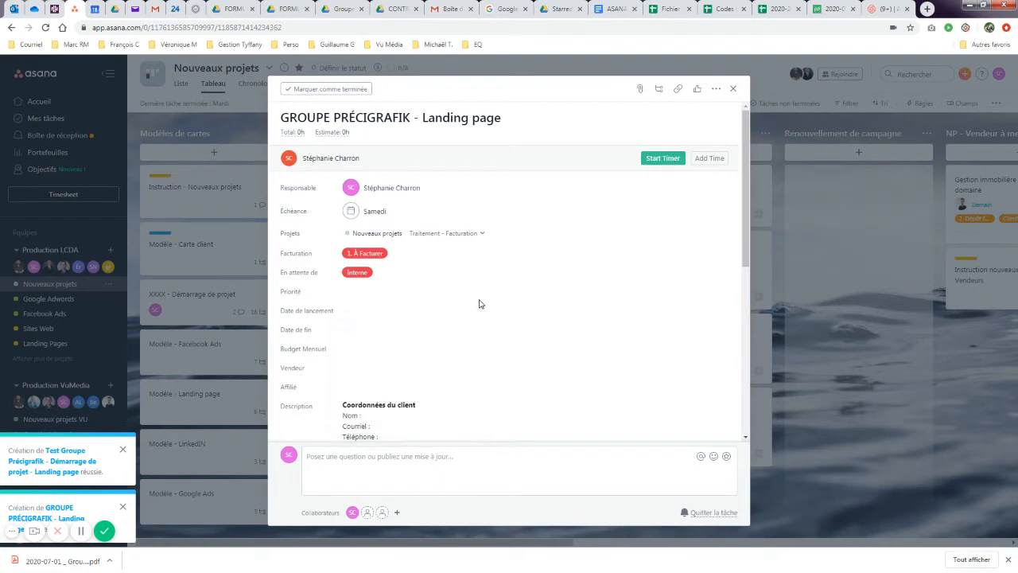
pyautogui.click(352, 371)
pyautogui.click(367, 424)
pyautogui.scroll(-5, 374, 366)
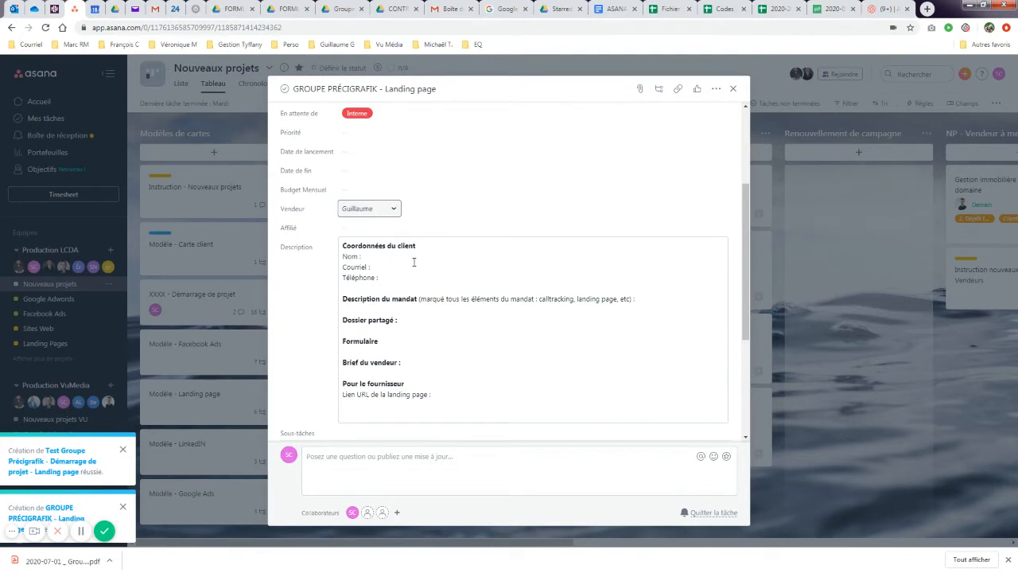
# - Fill in the client contact's name and e-mail address in the card description
pyautogui.click(390, 257)
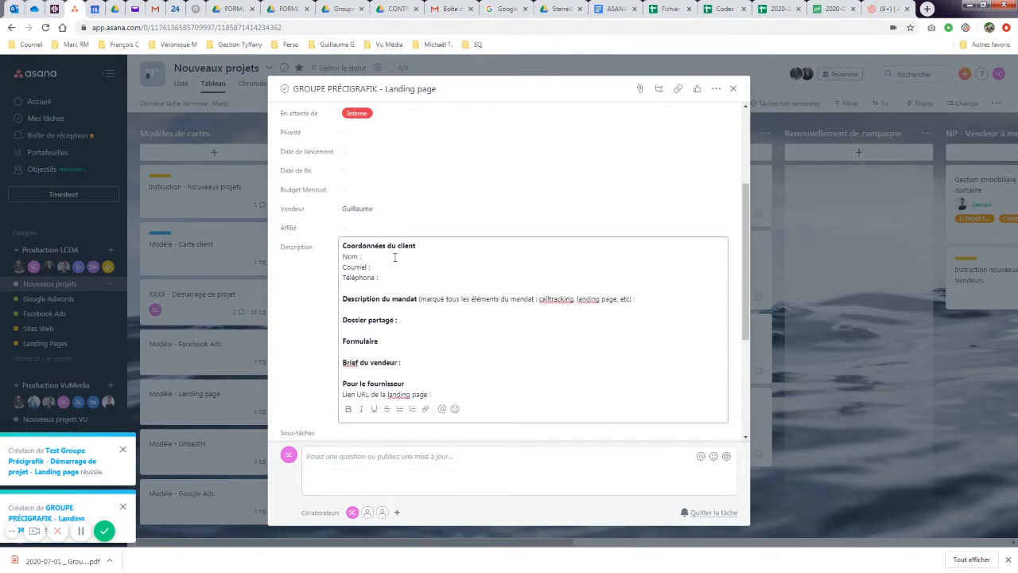
pyautogui.write('gui')
pyautogui.press('BackSpace')
pyautogui.press('BackSpace')
pyautogui.press('BackSpace')
pyautogui.press('Down')
# - Enter 'Landing page et hébergement' under Description du mandat
pyautogui.click(363, 305)
pyautogui.press('Return')
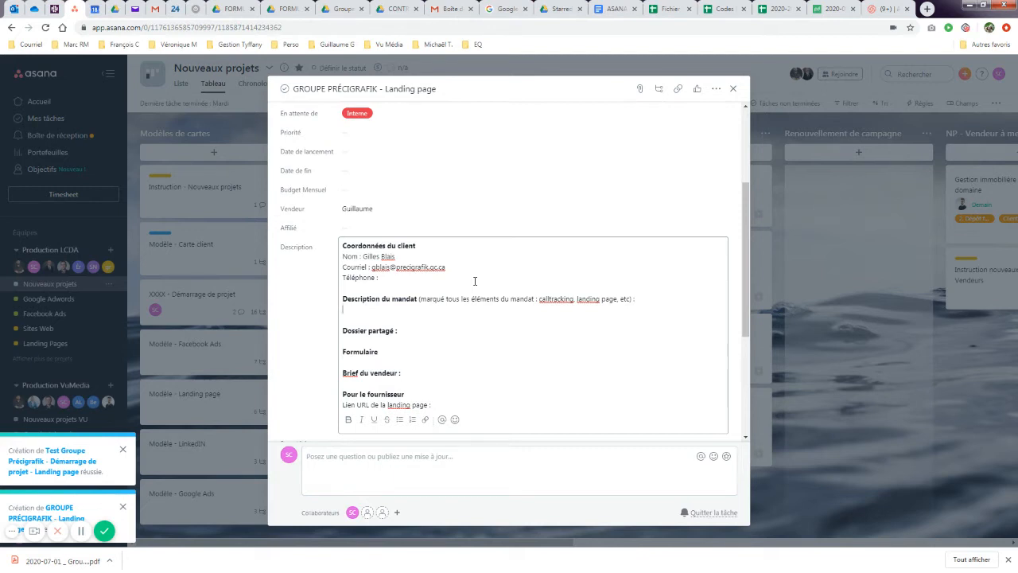
pyautogui.write('Landing page et hébergement')
# - Paste the shared Drive folder link after Dossier partagé and the Google Docs form link after Formulaire
pyautogui.click(404, 330)
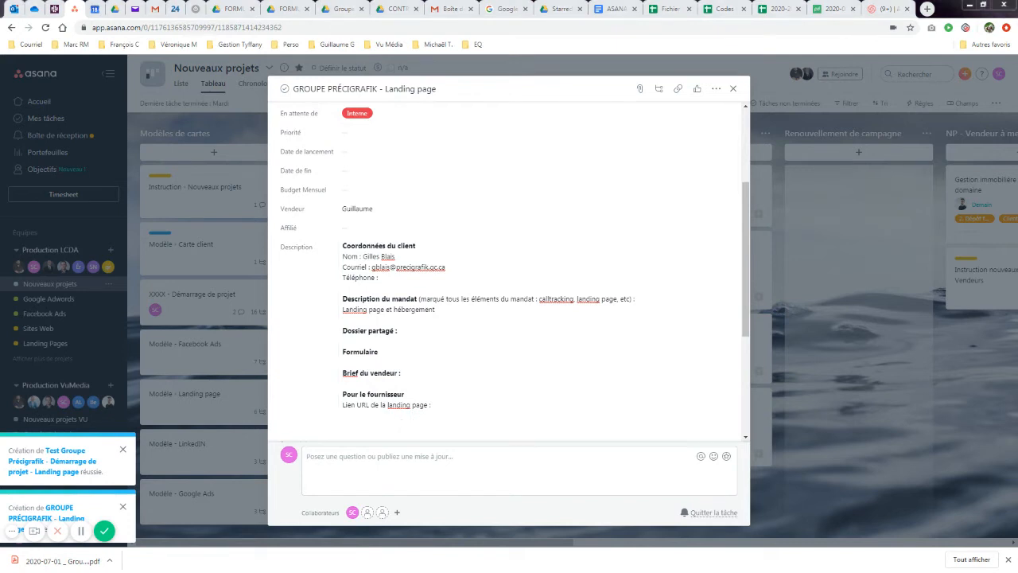
pyautogui.click(412, 339)
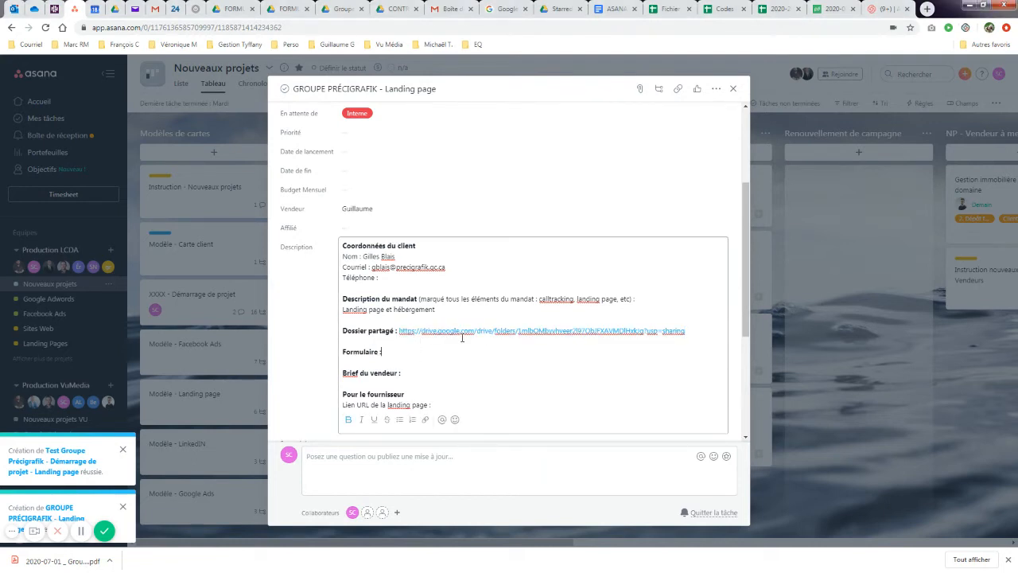
pyautogui.hotkey('alt', 'Tab')
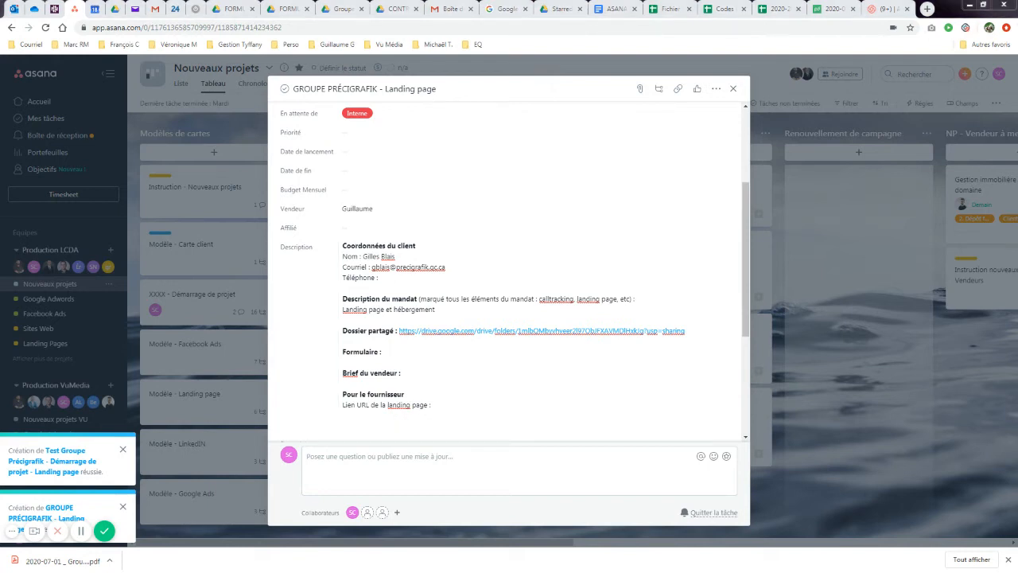
pyautogui.click(411, 351)
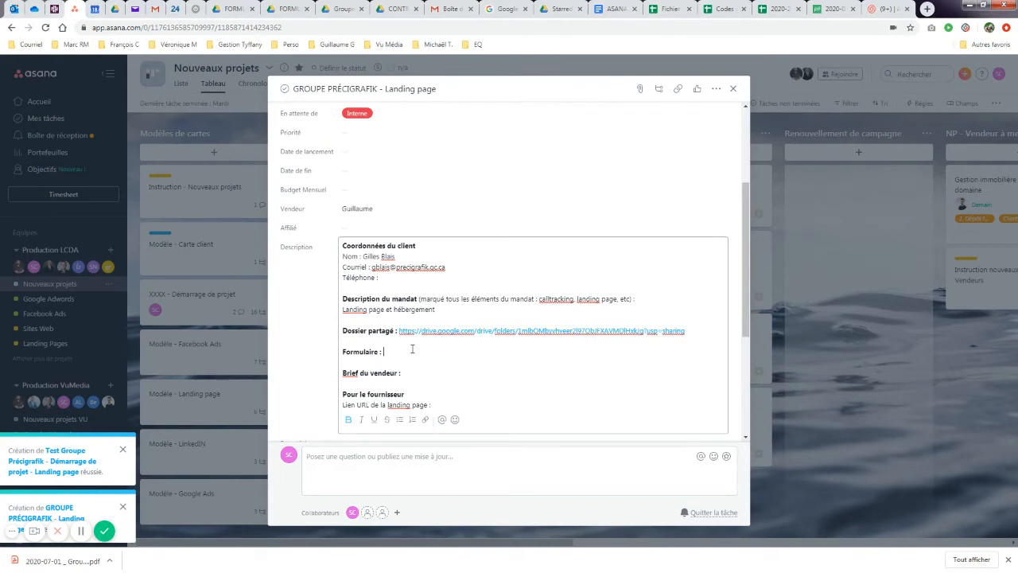
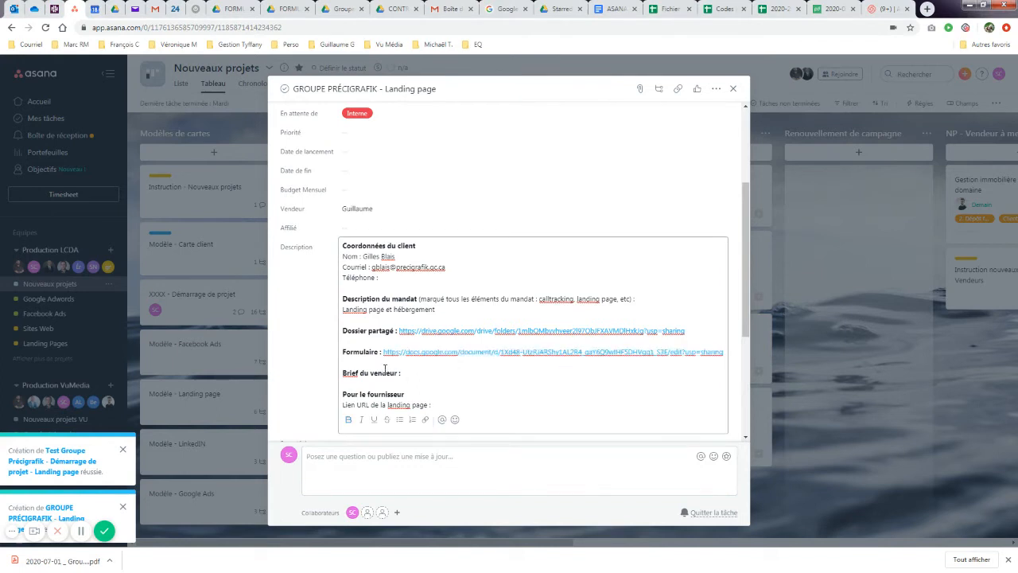
pyautogui.scroll(-3, 398, 358)
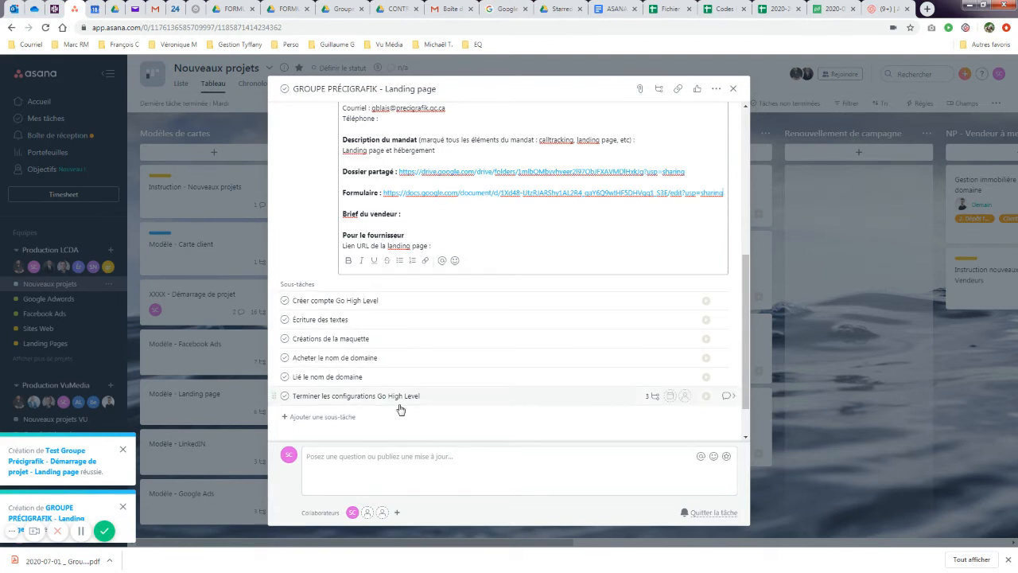
# - Scroll back to the top of the GROUPE PRÉCIGRAFIK - Landing page task and close it
pyautogui.scroll(-1, 421, 404)
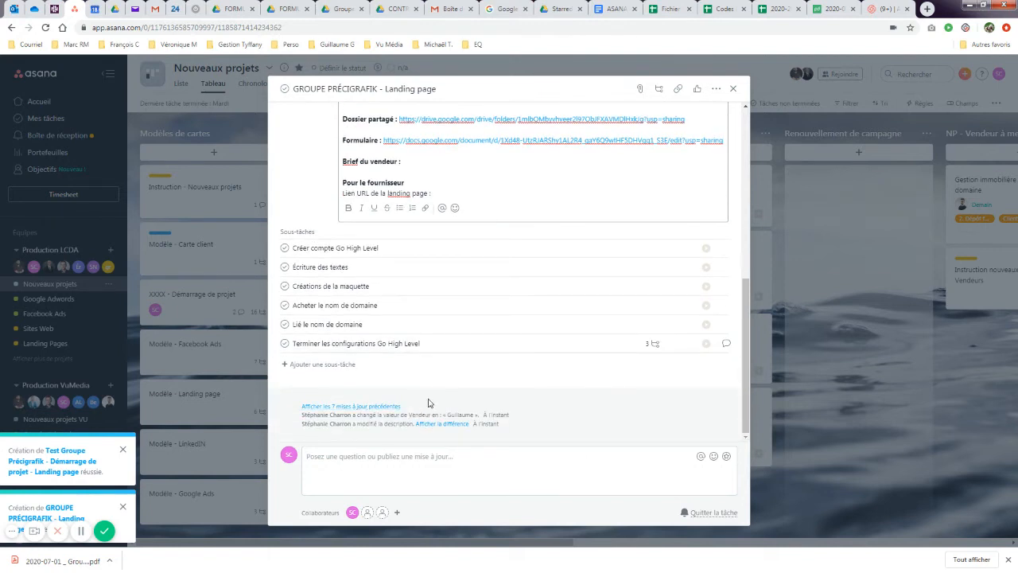
pyautogui.scroll(10, 430, 398)
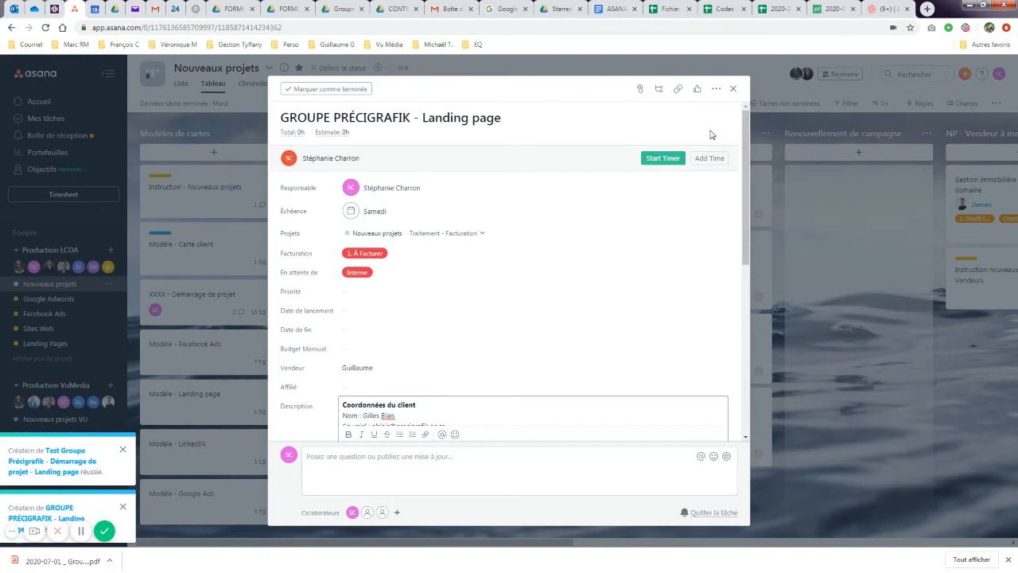
pyautogui.click(733, 89)
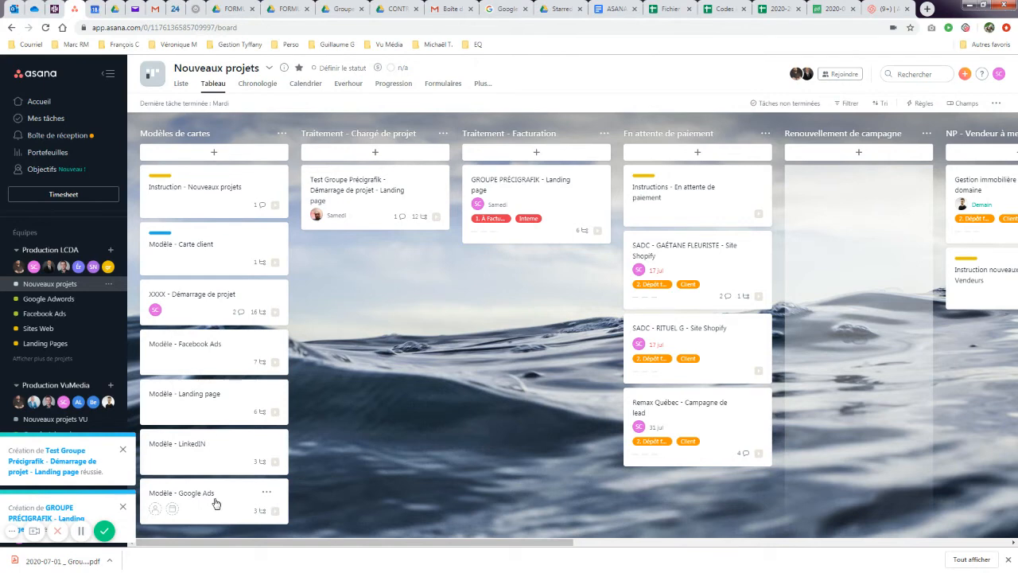
pyautogui.click(496, 190)
pyautogui.scroll(-4, 491, 337)
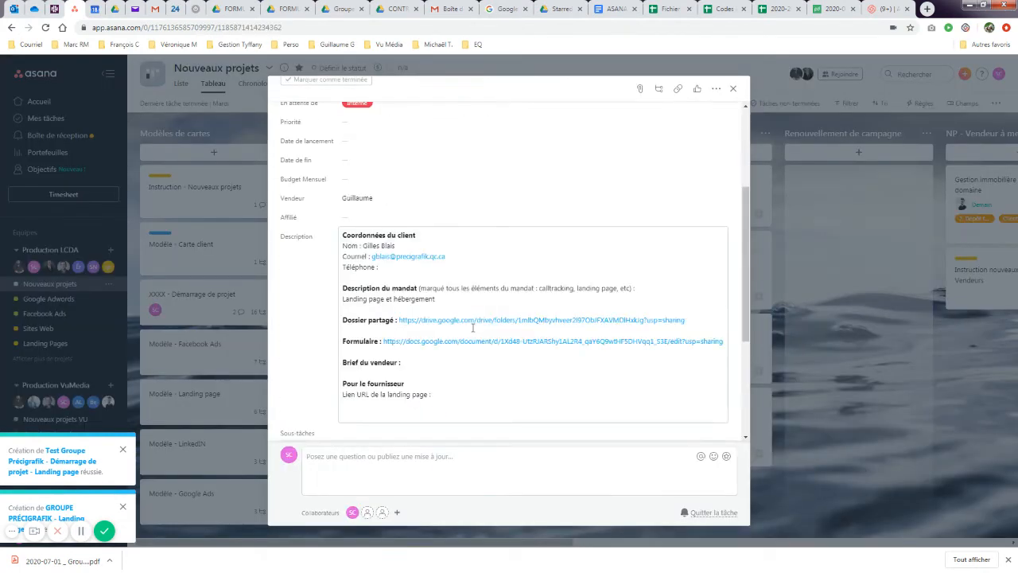
pyautogui.moveTo(344, 138); pyautogui.dragTo(444, 298)
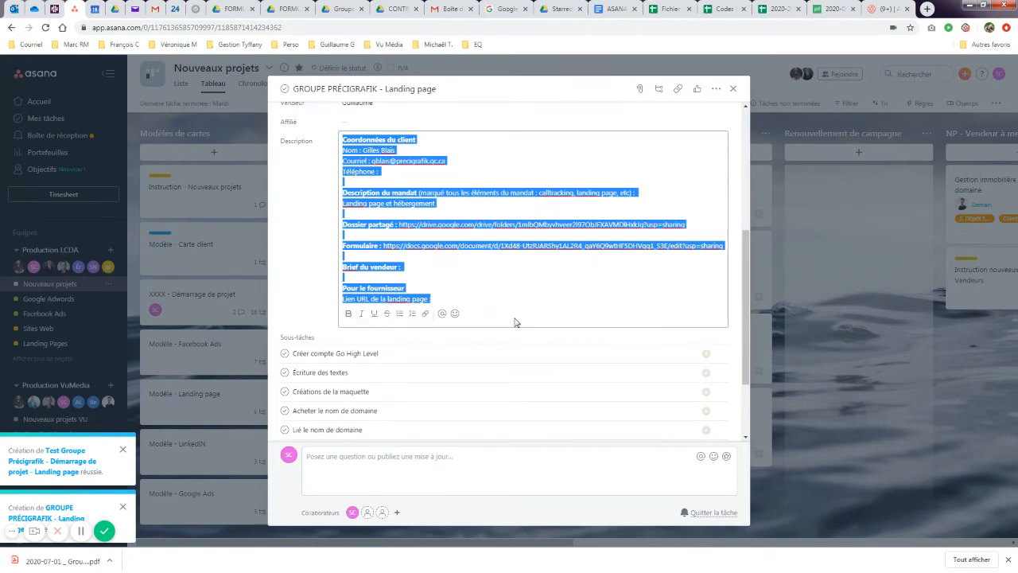
pyautogui.click(733, 89)
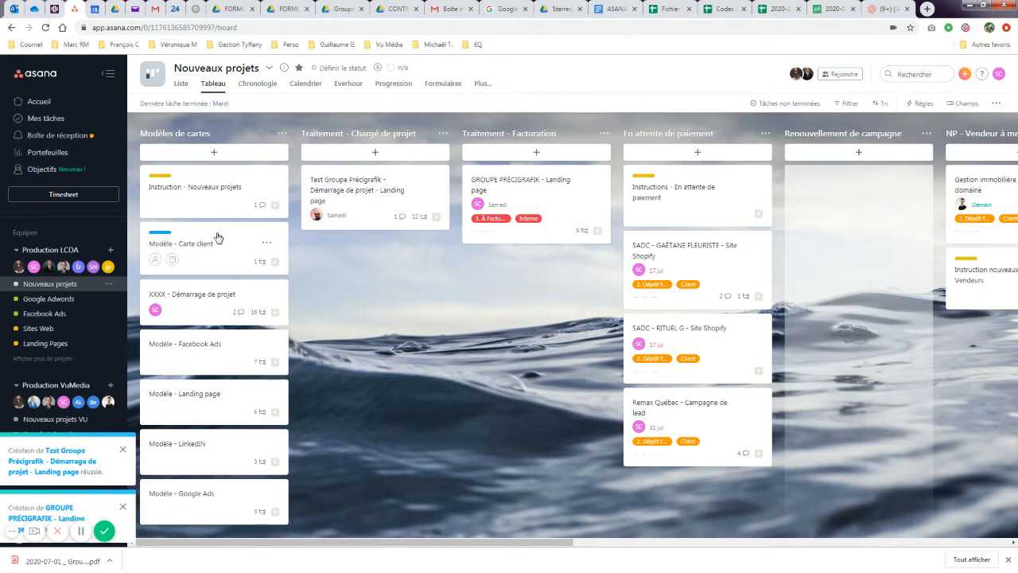
# - Duplicate Modèle - Carte client, renaming the copy from 'Copie de Modèle - Carte client' to 'GROUPE PRÉCIGRAFIK- Hébergement'
pyautogui.click(266, 245)
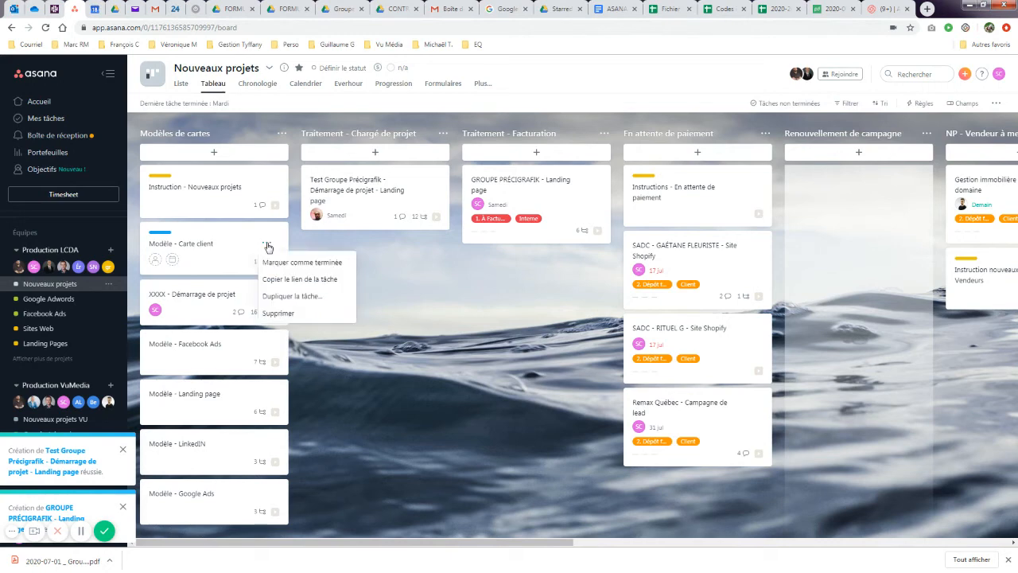
pyautogui.click(281, 296)
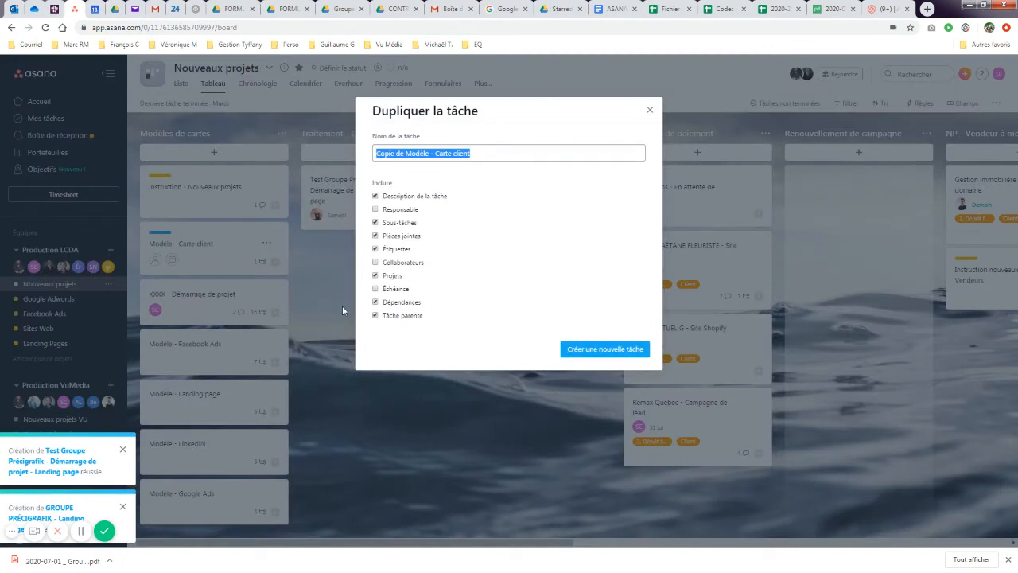
pyautogui.moveTo(431, 156); pyautogui.dragTo(374, 147)
pyautogui.write('GROUPE PR')
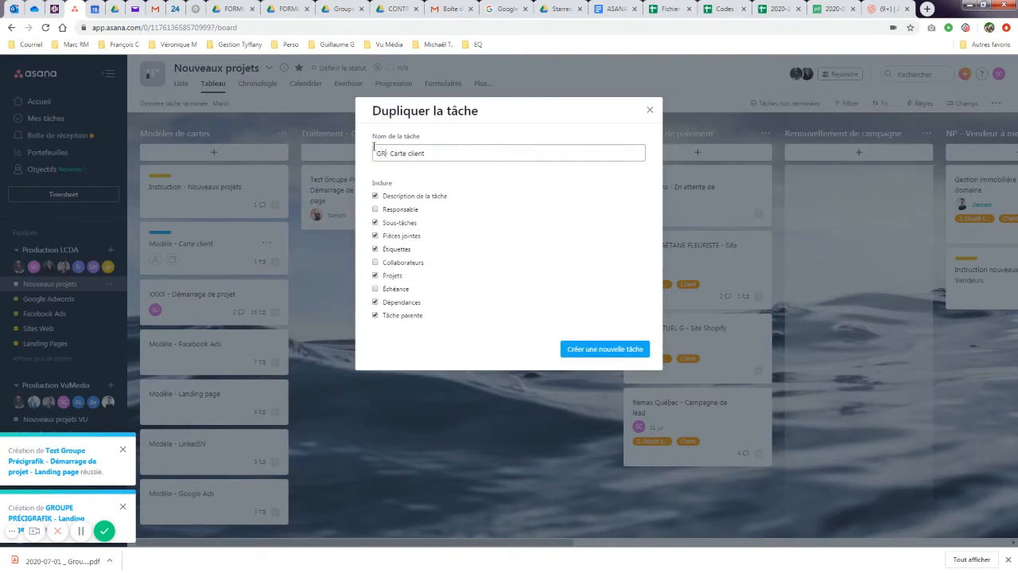
pyautogui.write('ÉCIGRAFIK-')
pyautogui.moveTo(450, 154); pyautogui.dragTo(484, 156)
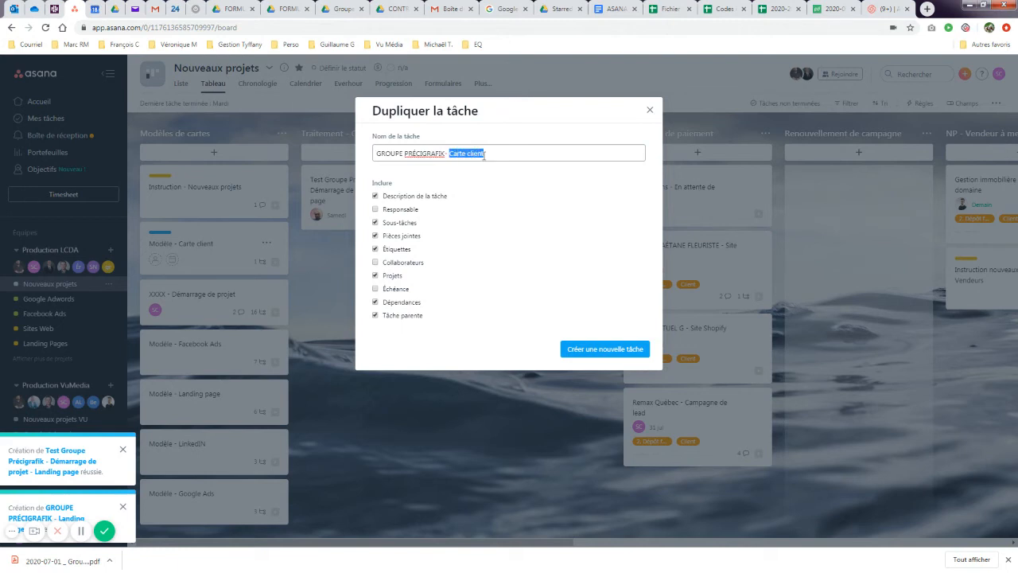
pyautogui.write('HÉB')
pyautogui.press('BackSpace')
pyautogui.press('BackSpace')
pyautogui.press('BackSpace')
pyautogui.write('Hébergement')
pyautogui.click(606, 347)
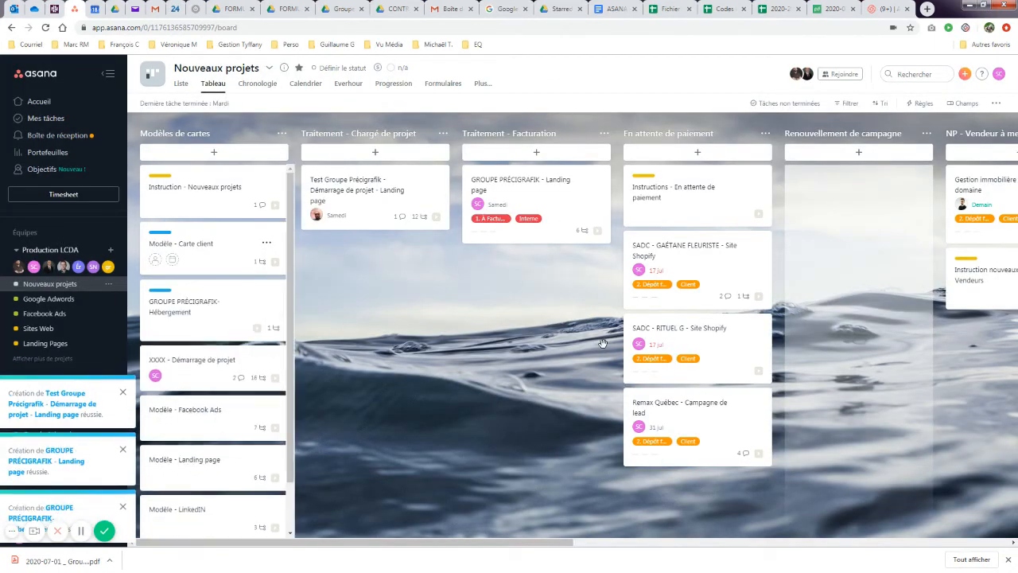
# - Move the Hébergement task to Traitement - Facturation and remove its modèle tag
pyautogui.click(171, 301)
pyautogui.scroll(-3, 400, 353)
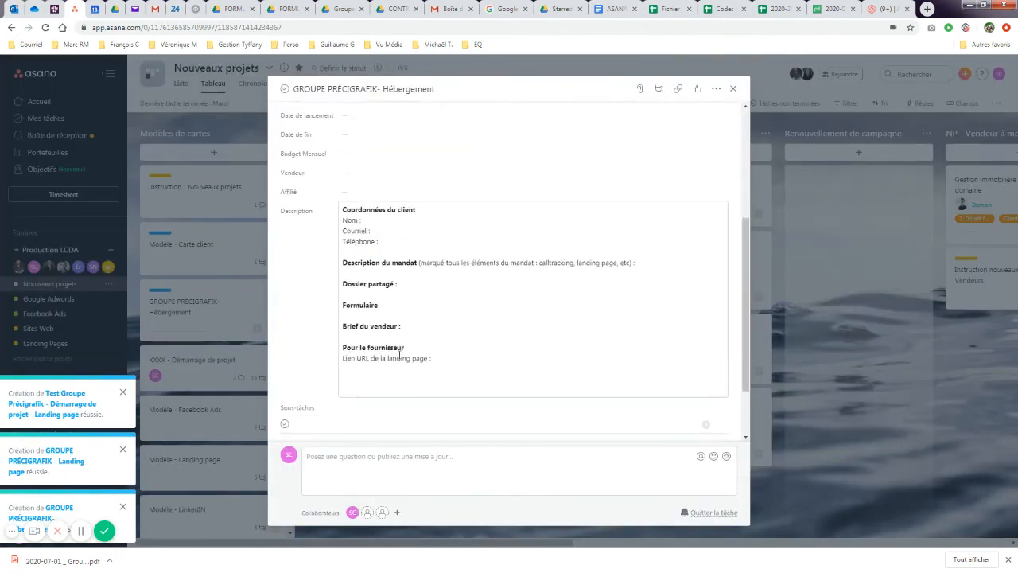
pyautogui.scroll(3, 398, 331)
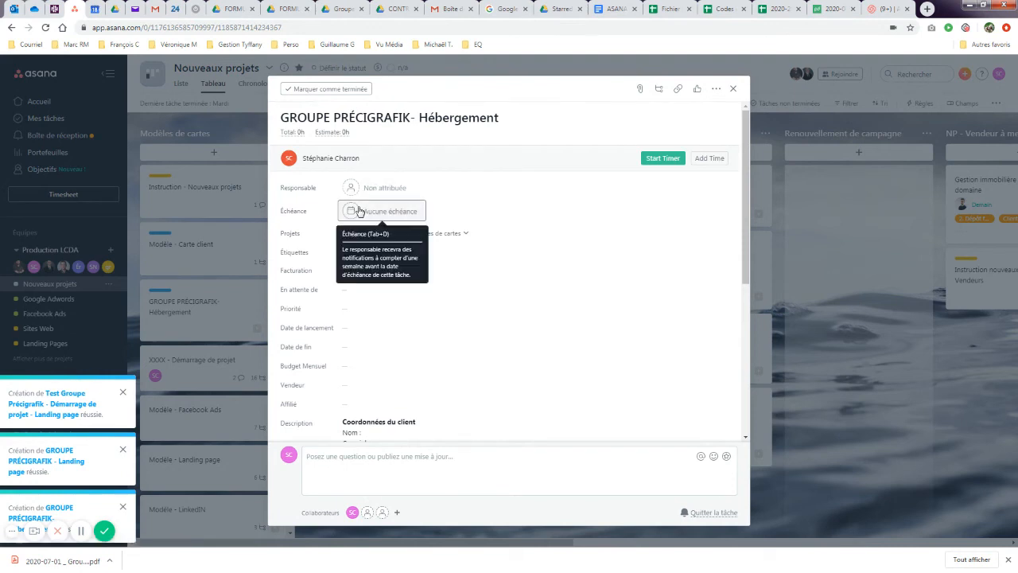
pyautogui.click(466, 234)
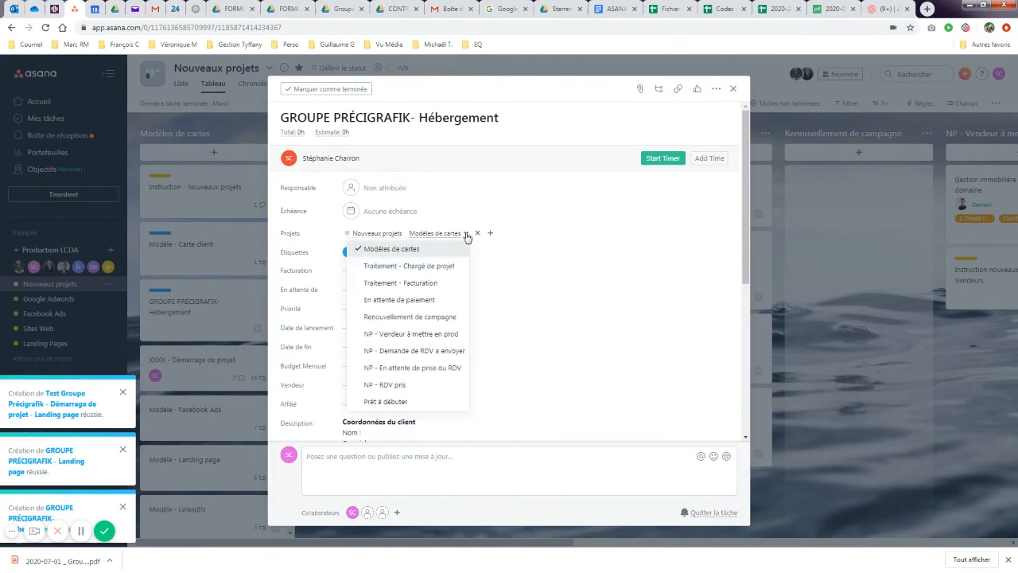
pyautogui.click(424, 283)
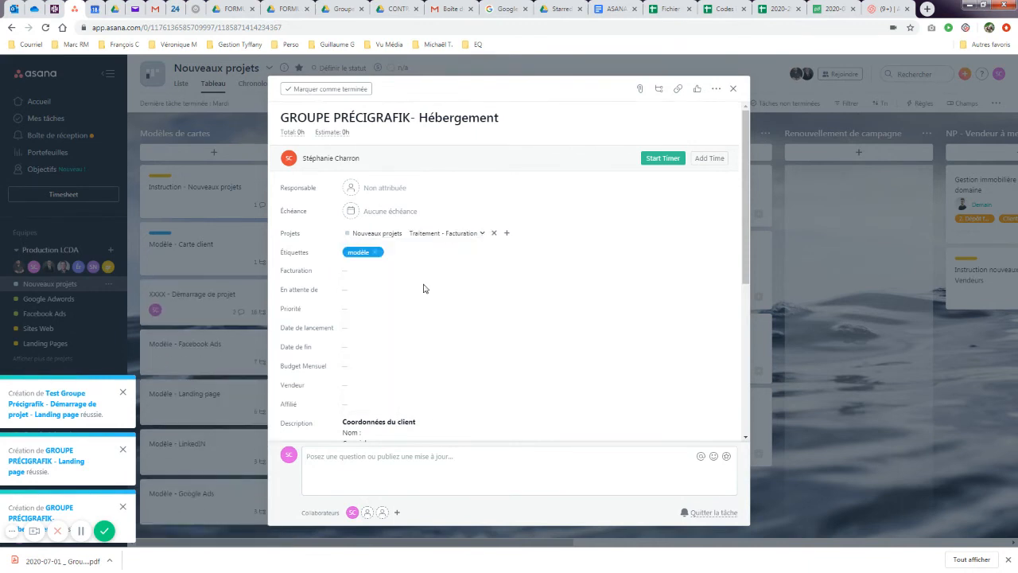
pyautogui.click(375, 252)
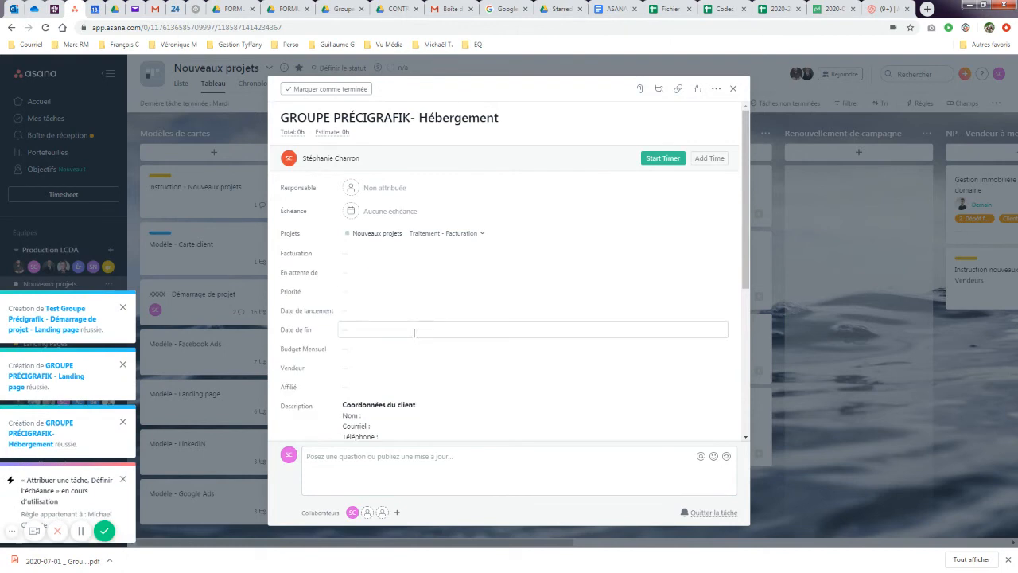
# - Set En attente de to Interne, Facturation to 1. À Facturer, and choose a seller
pyautogui.click(352, 275)
pyautogui.click(364, 358)
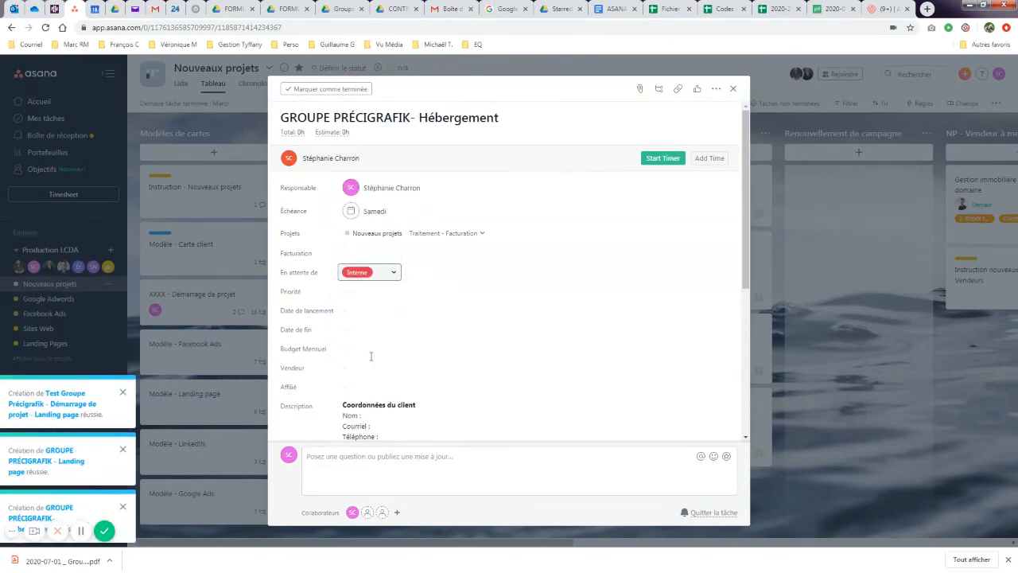
pyautogui.click(362, 256)
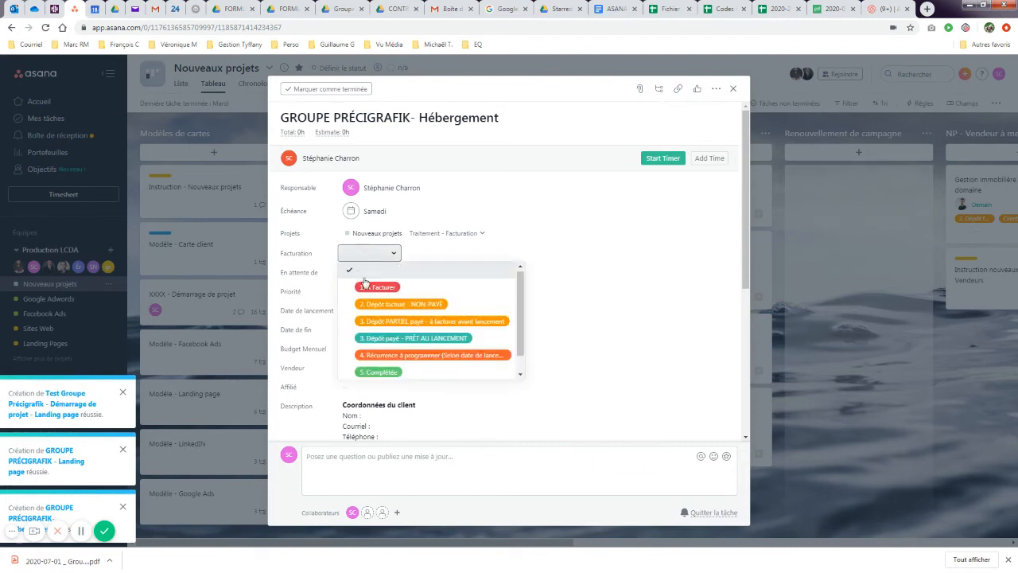
pyautogui.click(368, 284)
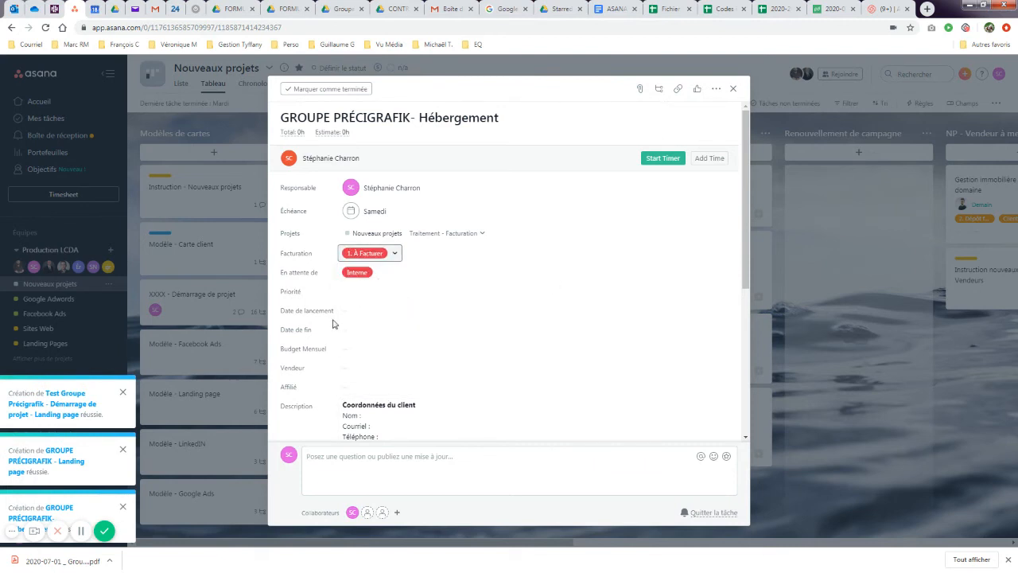
pyautogui.click(368, 368)
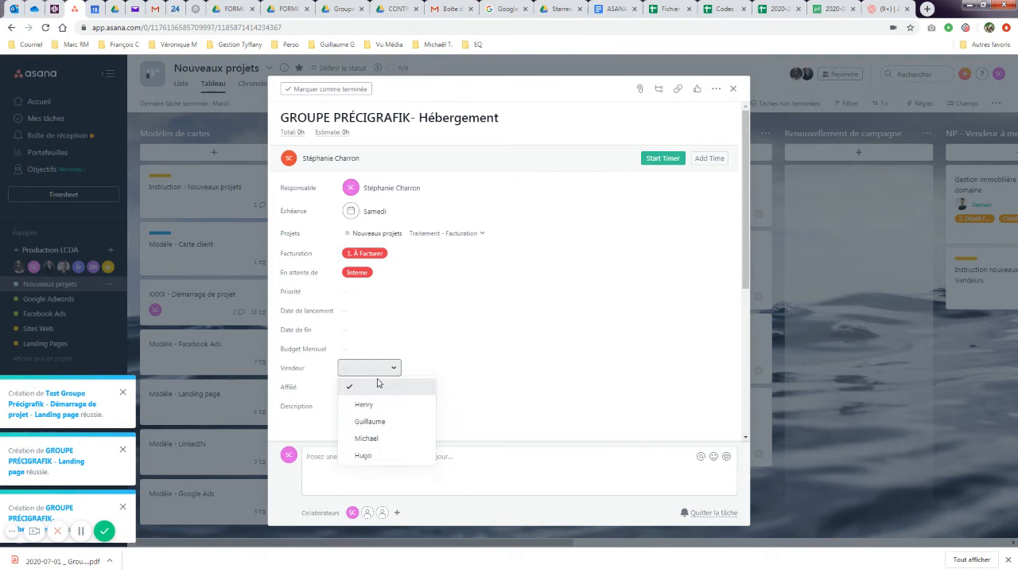
pyautogui.click(385, 422)
# - Replace the template description with the pasted link, then select that link for deletion
pyautogui.scroll(-4, 396, 421)
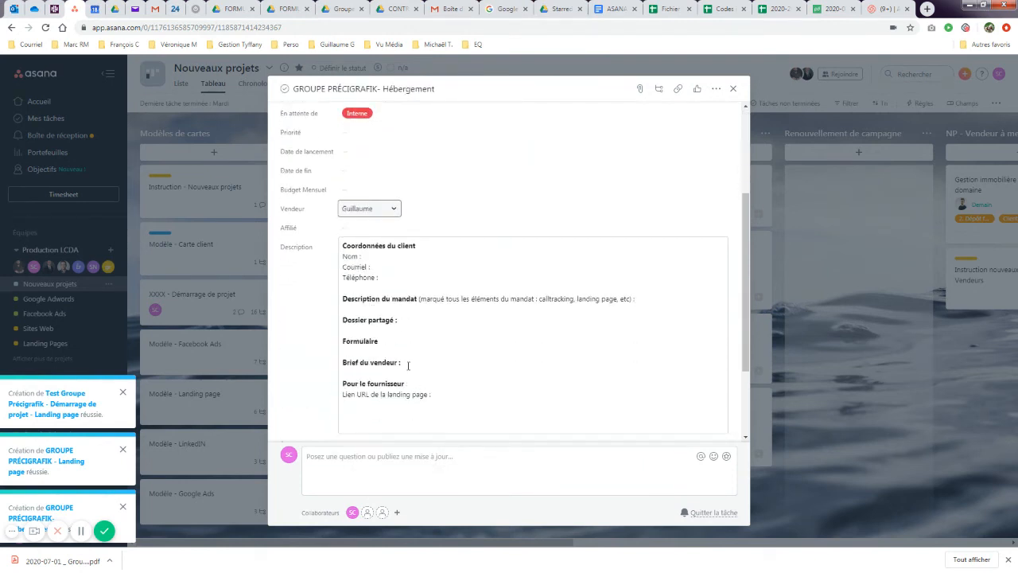
pyautogui.moveTo(343, 245); pyautogui.dragTo(451, 409)
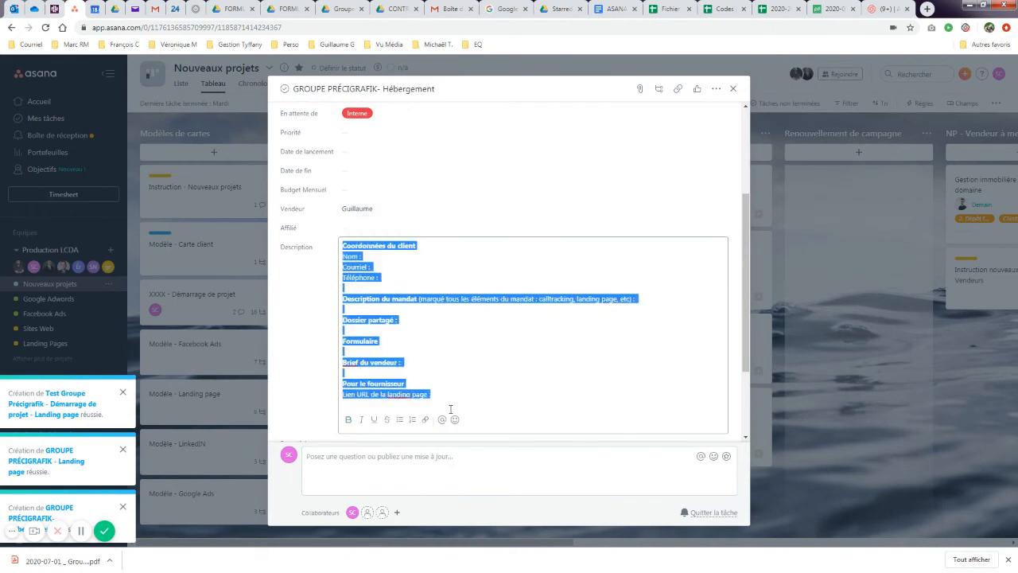
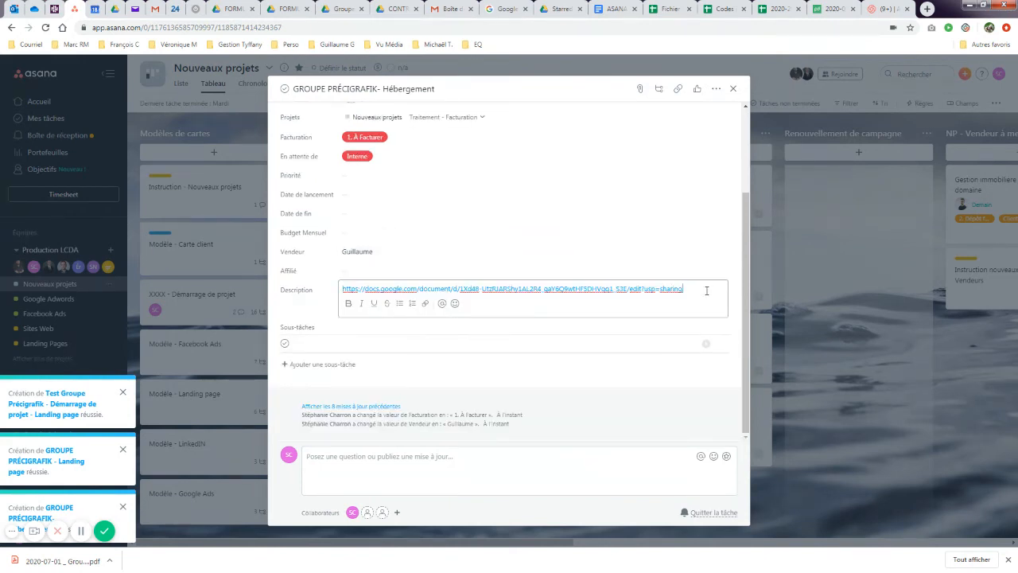
pyautogui.moveTo(706, 290); pyautogui.dragTo(302, 278)
# - Clear the leftover link so the Hébergement description is empty, then close the card
pyautogui.press('BackSpace')
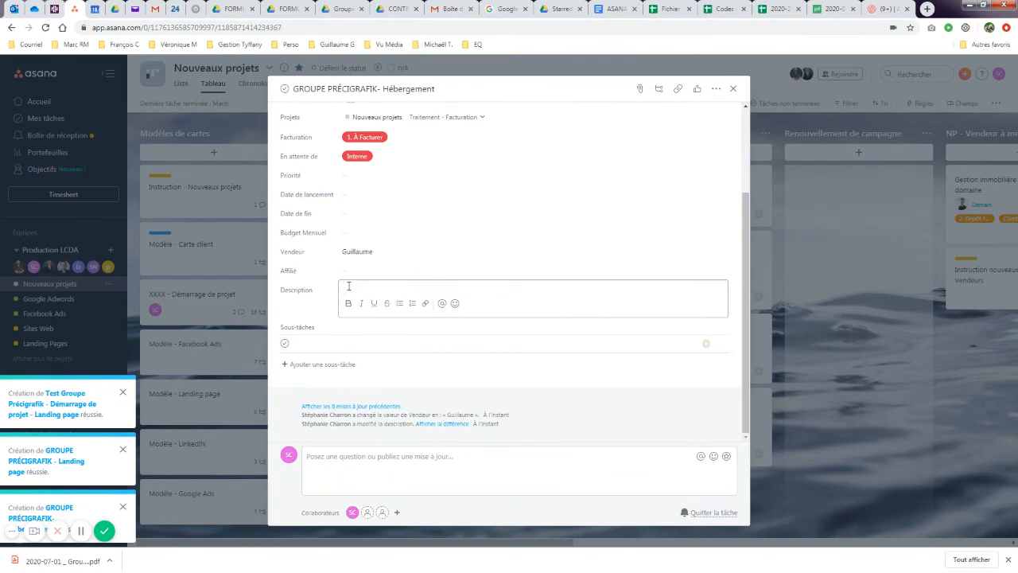
pyautogui.click(733, 93)
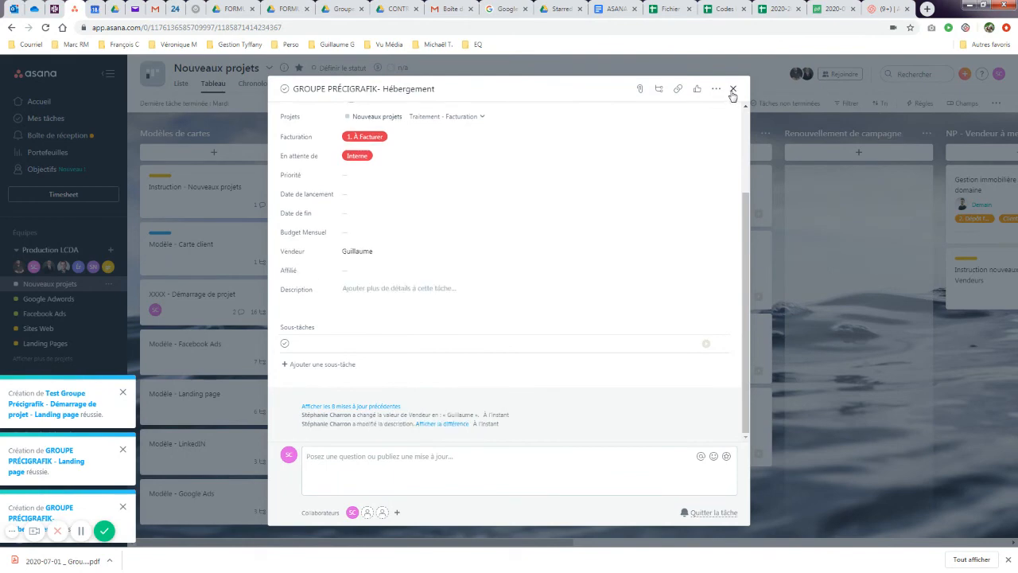
pyautogui.click(732, 92)
pyautogui.click(505, 183)
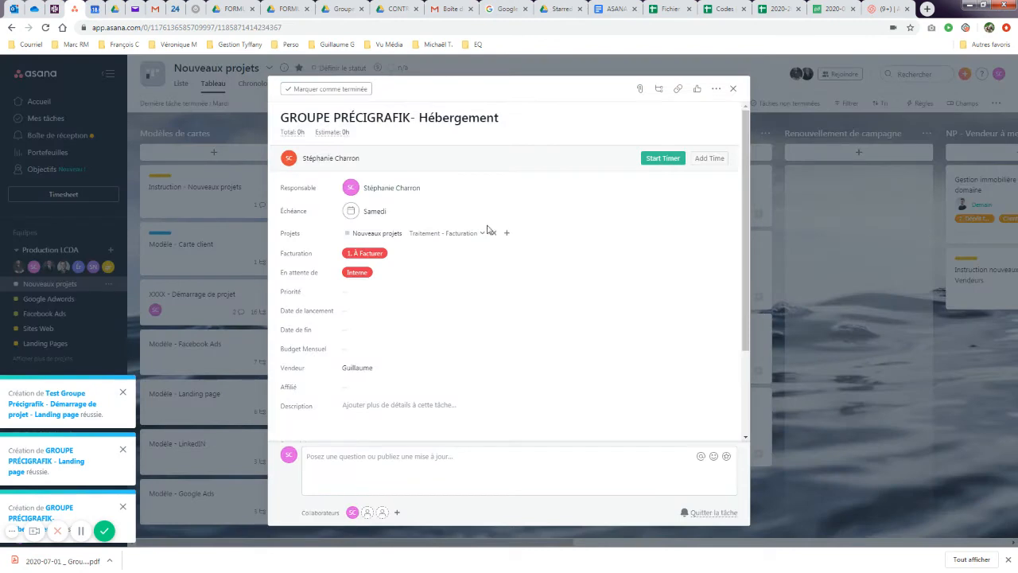
pyautogui.scroll(-3, 380, 334)
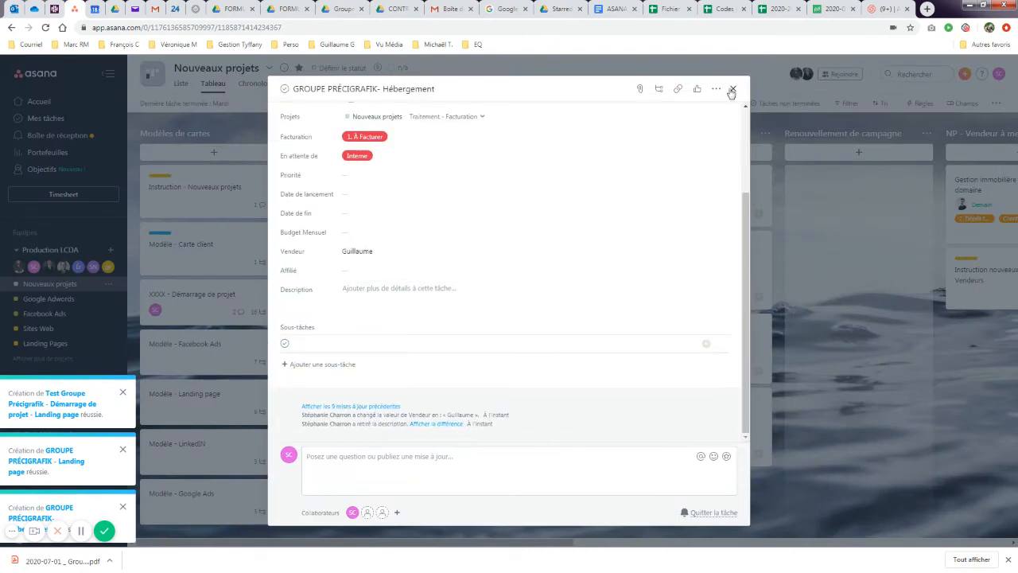
pyautogui.click(733, 92)
# - Copy the client details description from the GROUPE PRÉCIGRAFIK - Landing page card
pyautogui.click(517, 271)
pyautogui.scroll(-1, 358, 292)
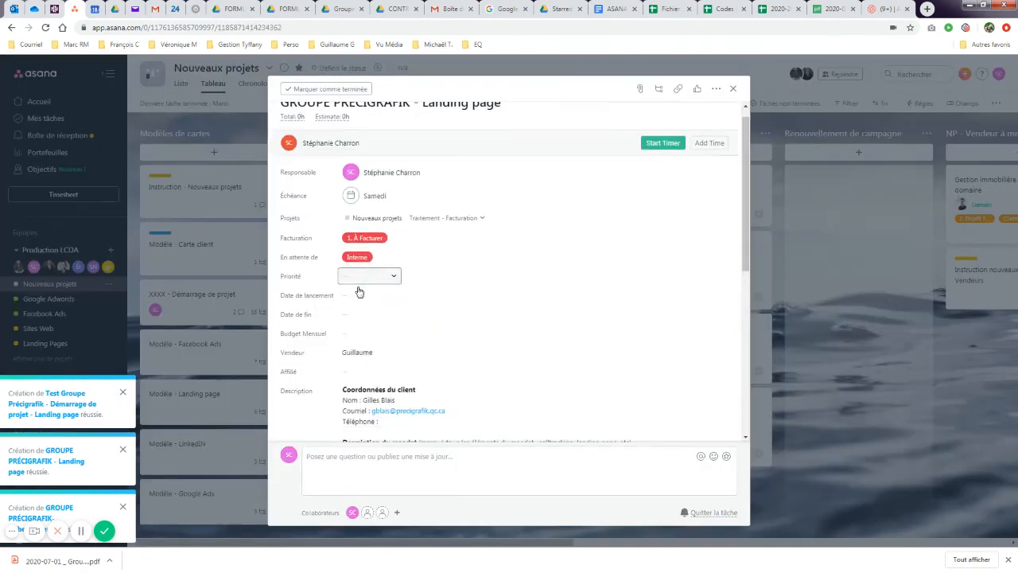
pyautogui.scroll(-3, 359, 292)
pyautogui.moveTo(343, 193); pyautogui.dragTo(438, 350)
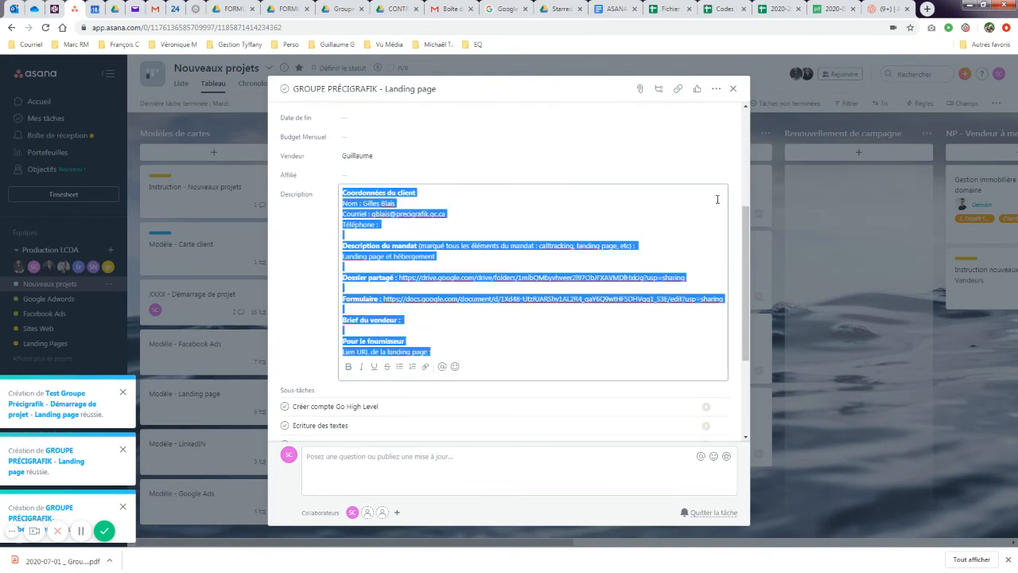
pyautogui.click(733, 89)
# - Paste the client template into the Hébergement description and review the Landing page et hébergement line
pyautogui.click(513, 186)
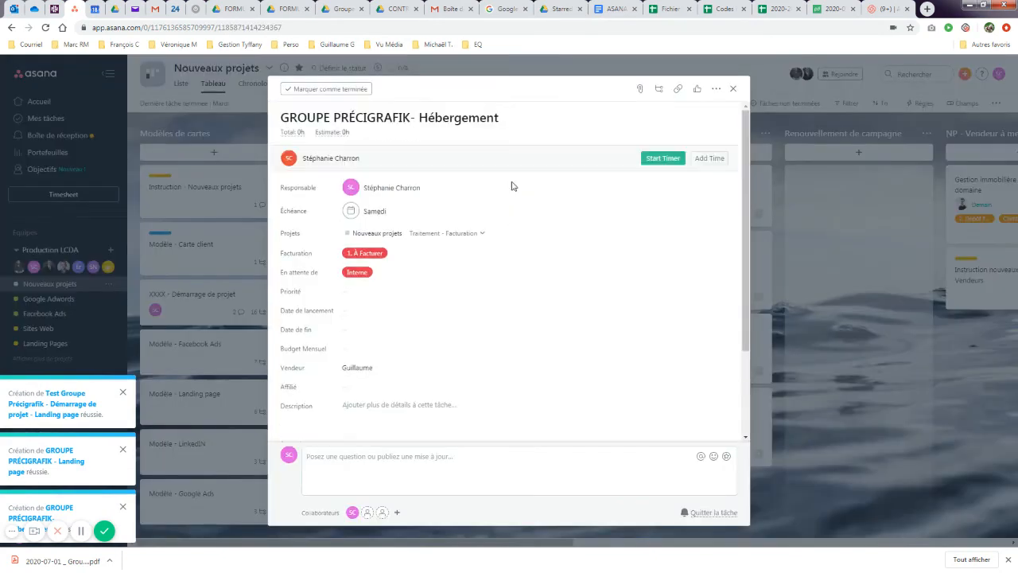
pyautogui.scroll(-3, 454, 257)
pyautogui.click(378, 291)
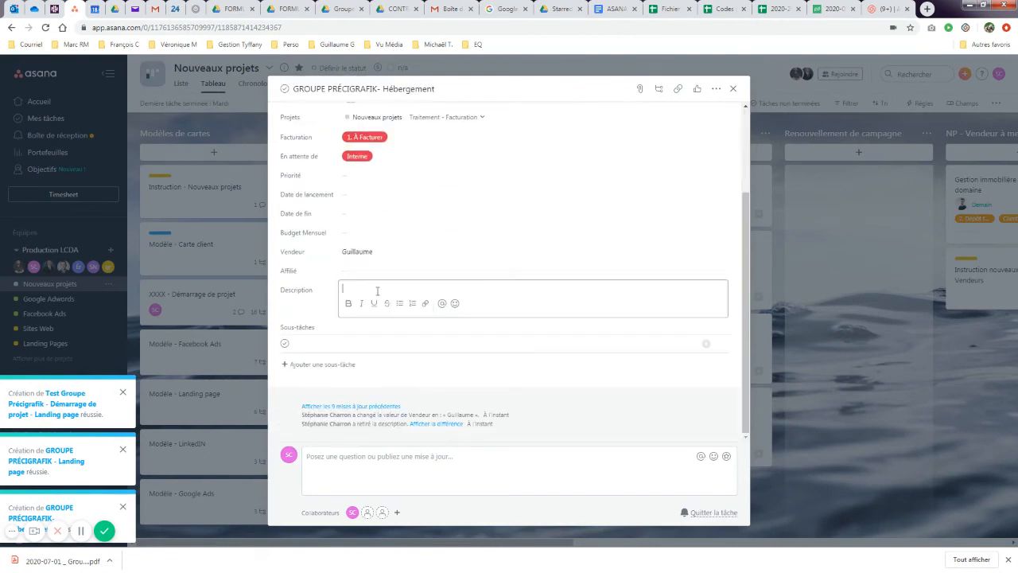
pyautogui.hotkey('ctrl', 'v')
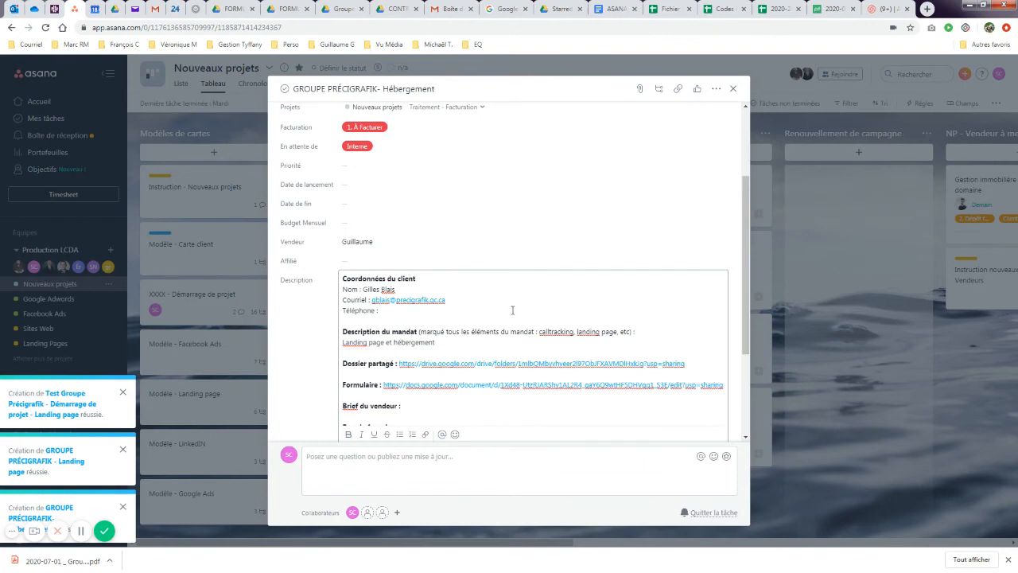
pyautogui.scroll(-2, 513, 311)
pyautogui.scroll(1, 514, 311)
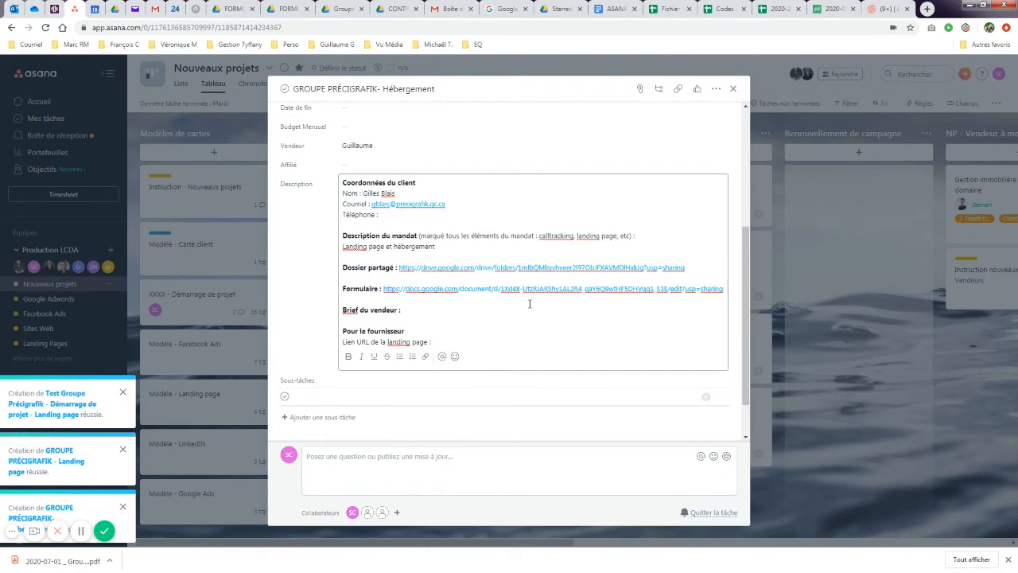
pyautogui.moveTo(343, 247); pyautogui.dragTo(448, 250)
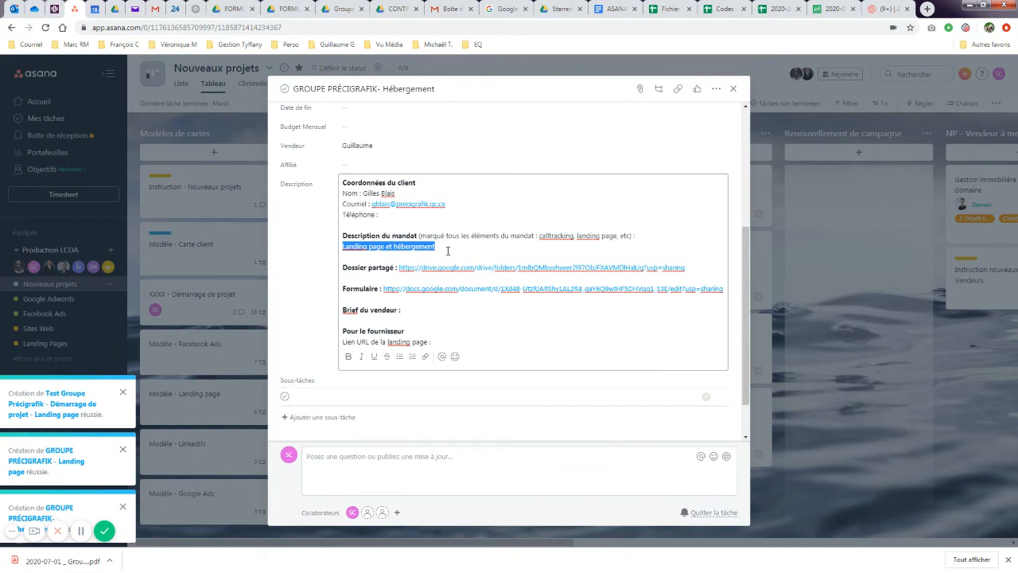
pyautogui.scroll(-1, 448, 250)
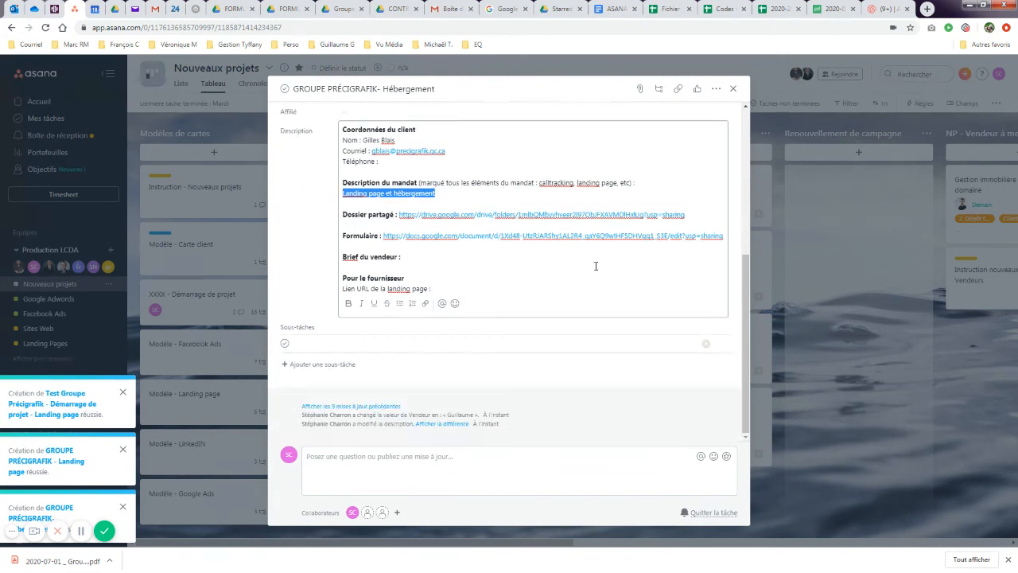
# - In Test Groupe Précigrafik, check off six subtasks through Copier le mandat dans chaque carte
pyautogui.click(733, 88)
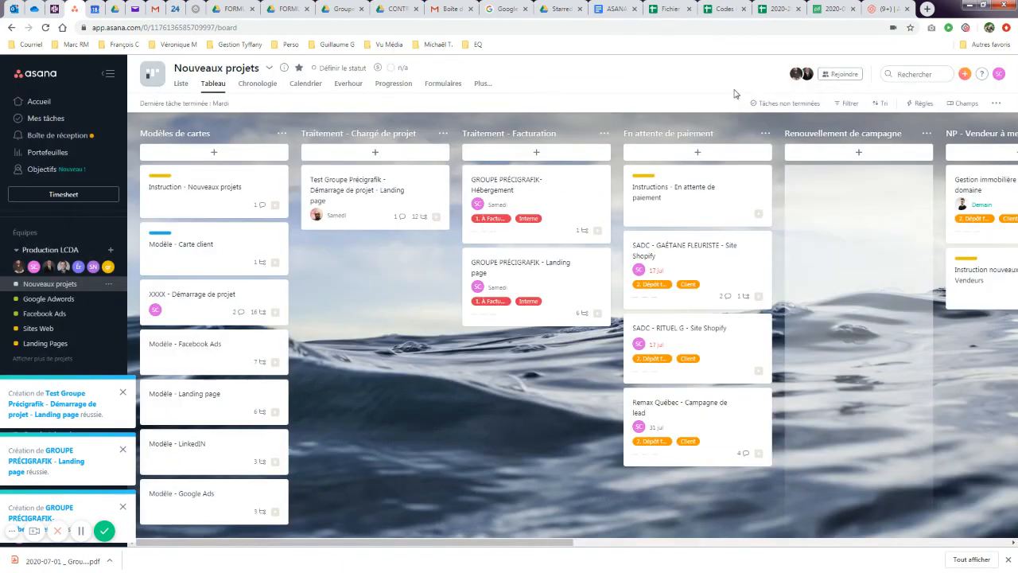
pyautogui.click(373, 194)
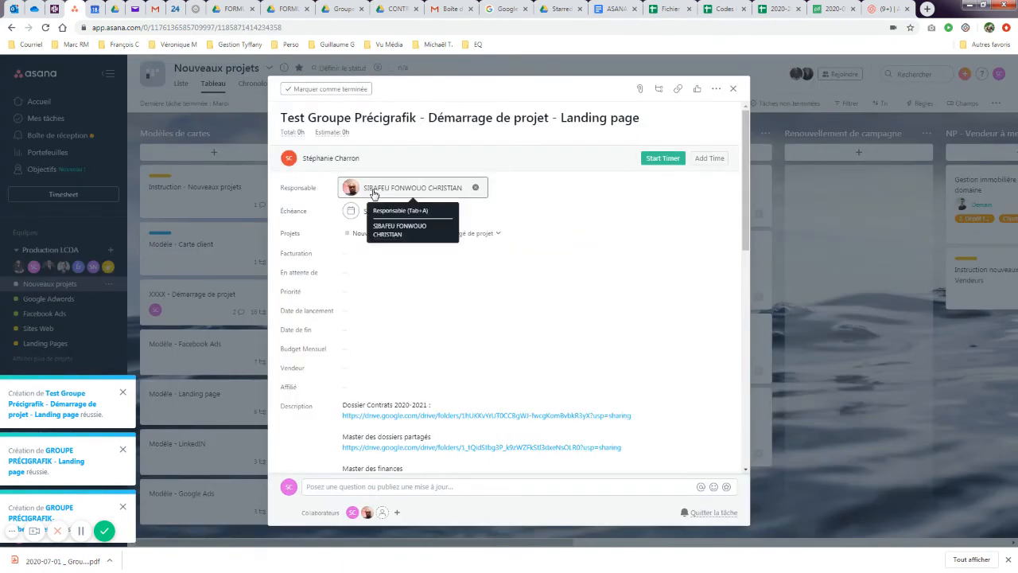
pyautogui.scroll(-5, 465, 284)
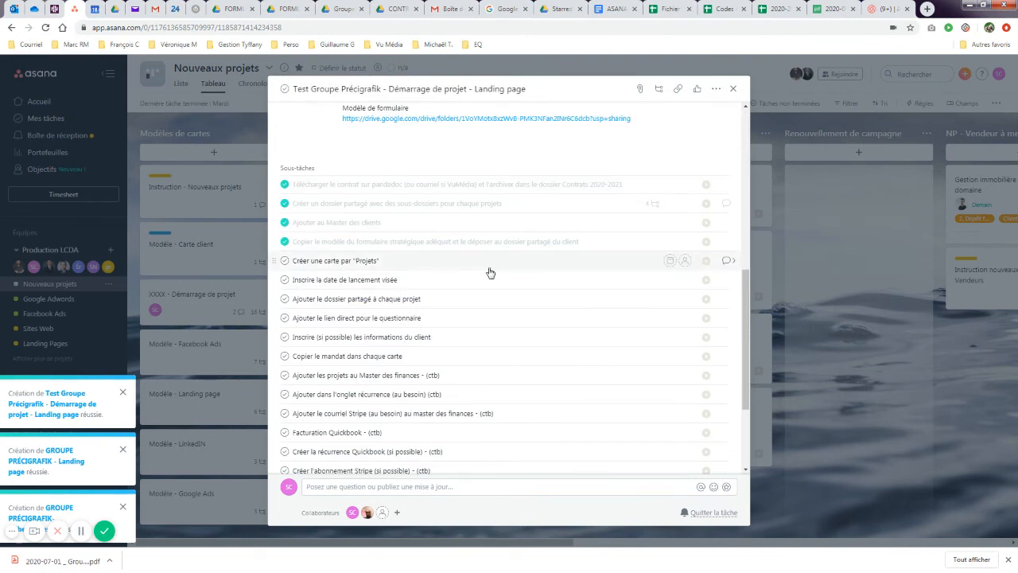
pyautogui.click(285, 261)
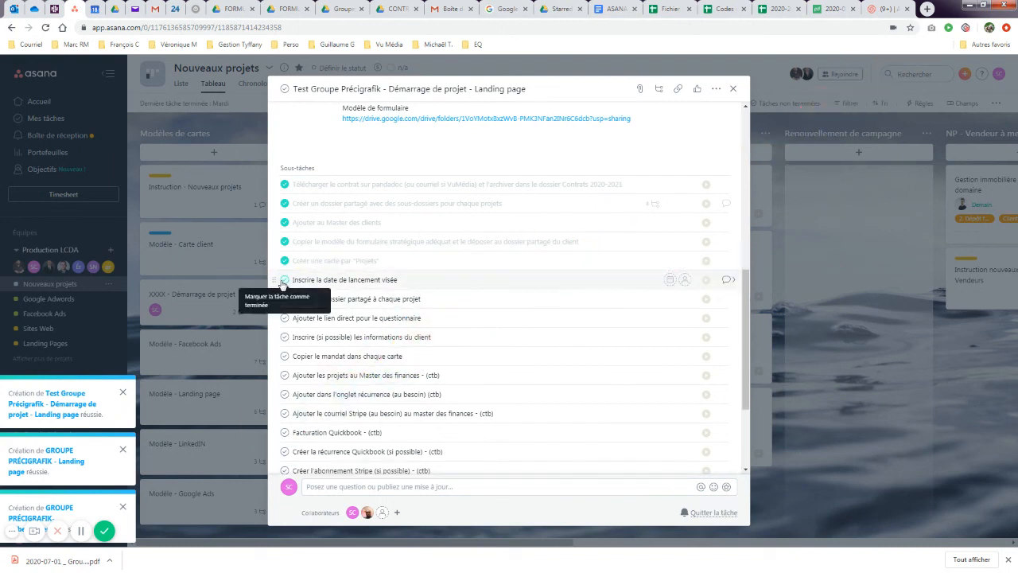
pyautogui.click(284, 280)
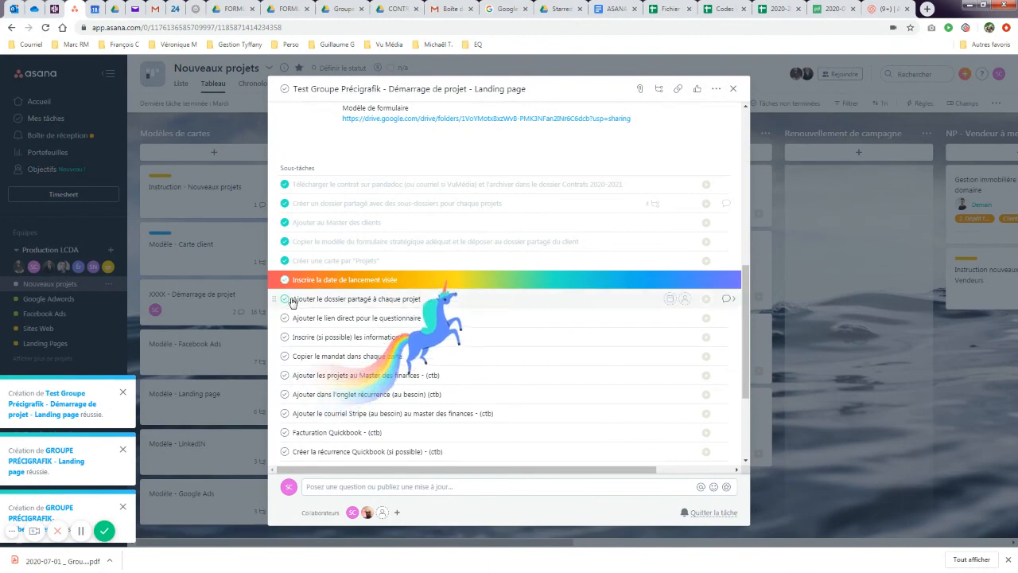
pyautogui.click(284, 300)
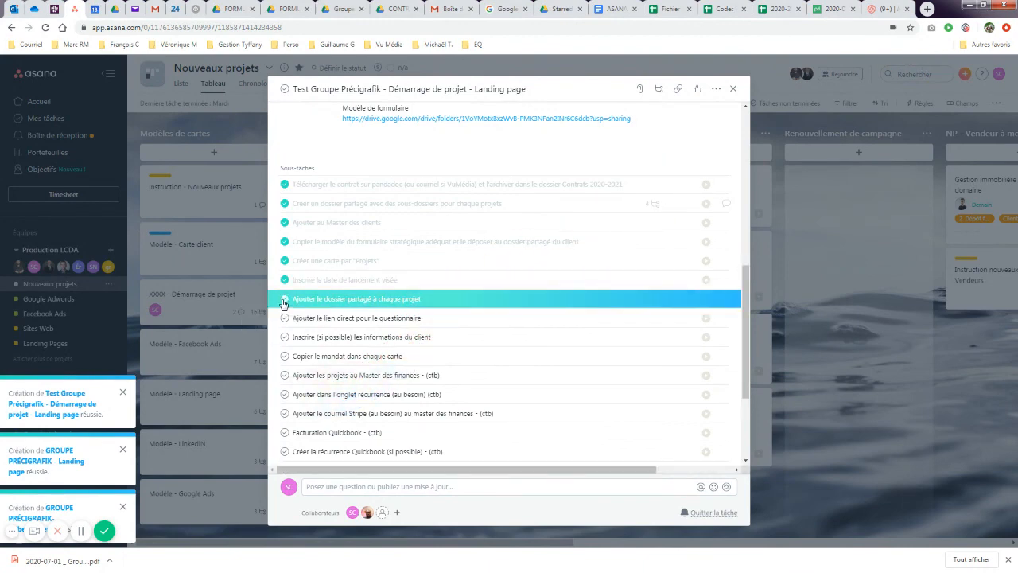
pyautogui.click(284, 318)
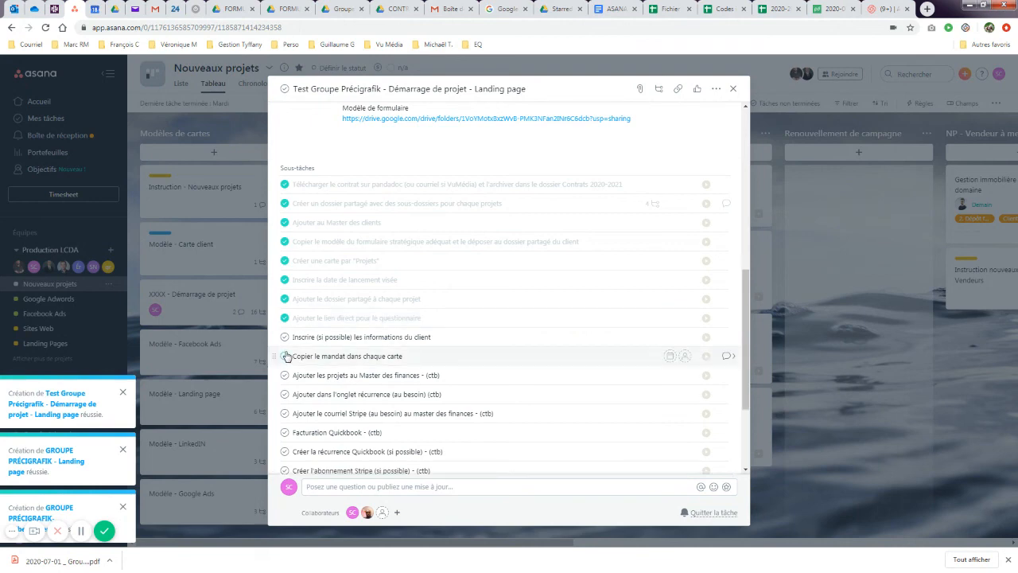
pyautogui.click(284, 338)
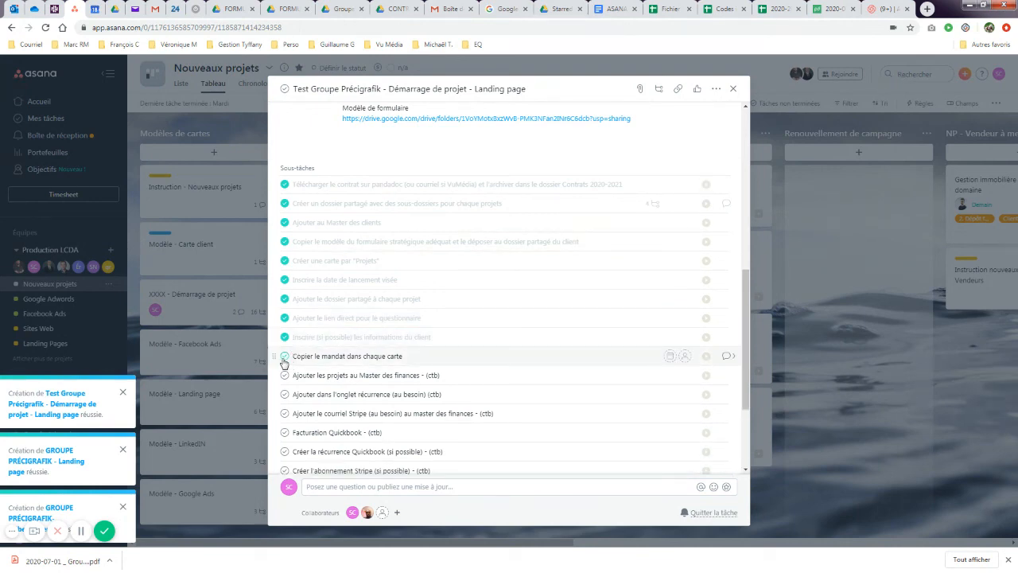
pyautogui.click(285, 357)
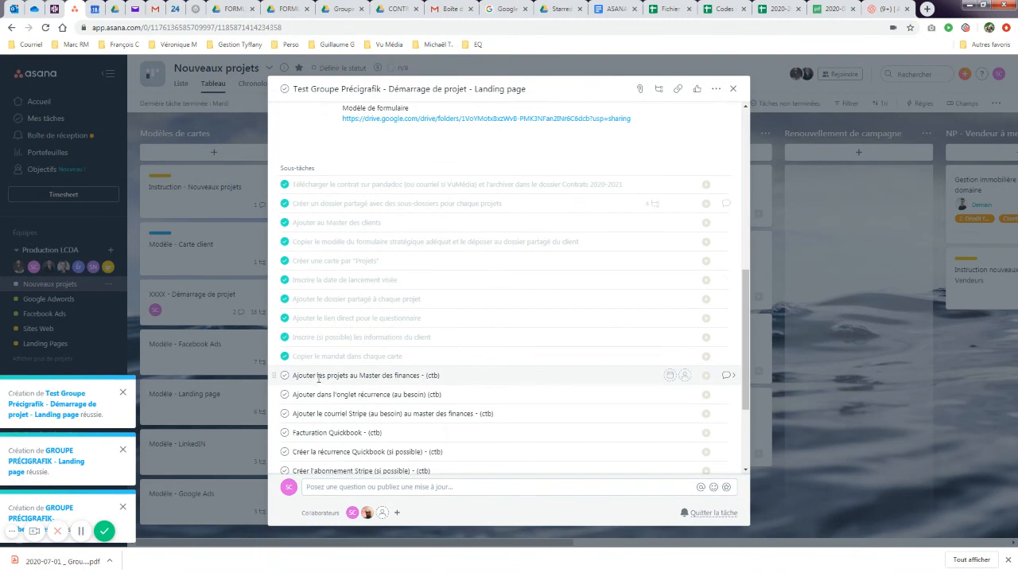
pyautogui.scroll(-2, 319, 374)
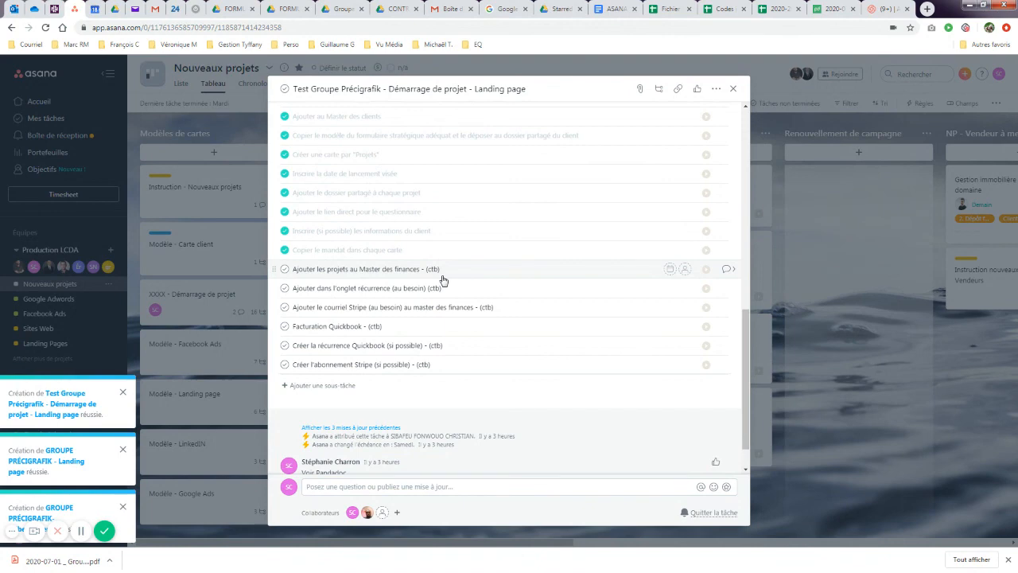
pyautogui.scroll(10, 443, 280)
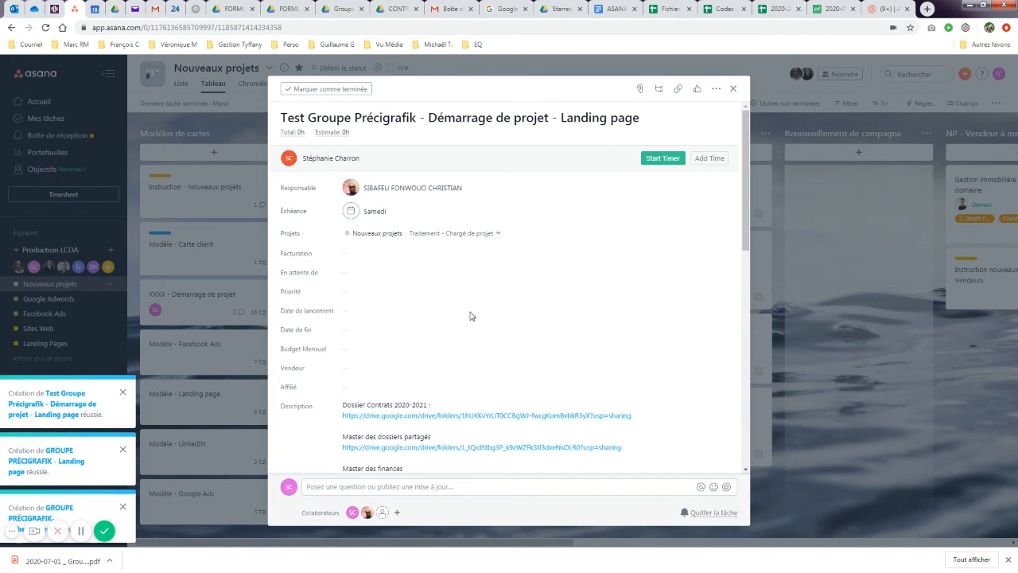
# - Drag the Test Groupe Précigrafik card from Traitement - Chargé de projet to Traitement - Facturation
pyautogui.click(733, 89)
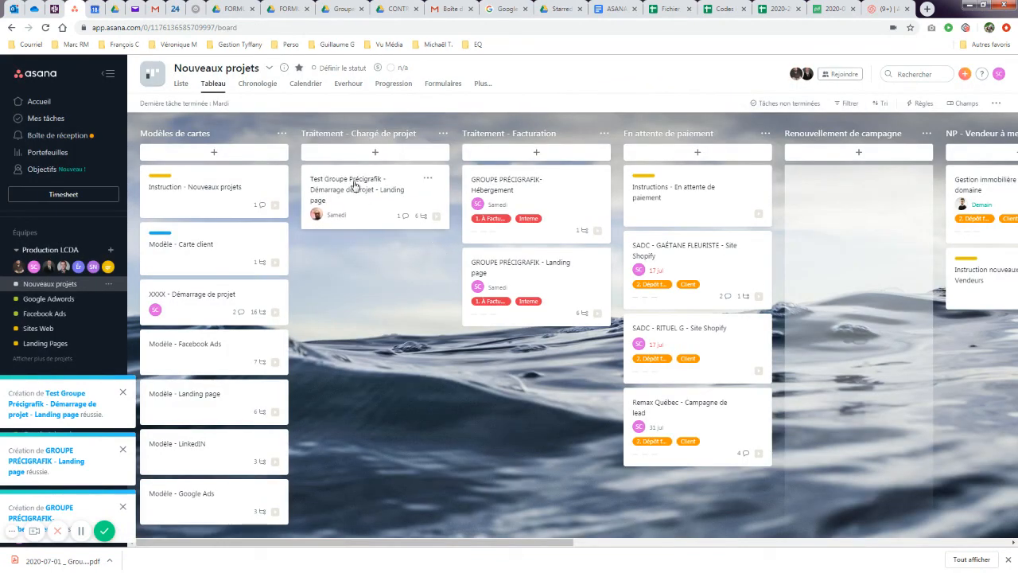
pyautogui.moveTo(354, 184); pyautogui.dragTo(517, 354)
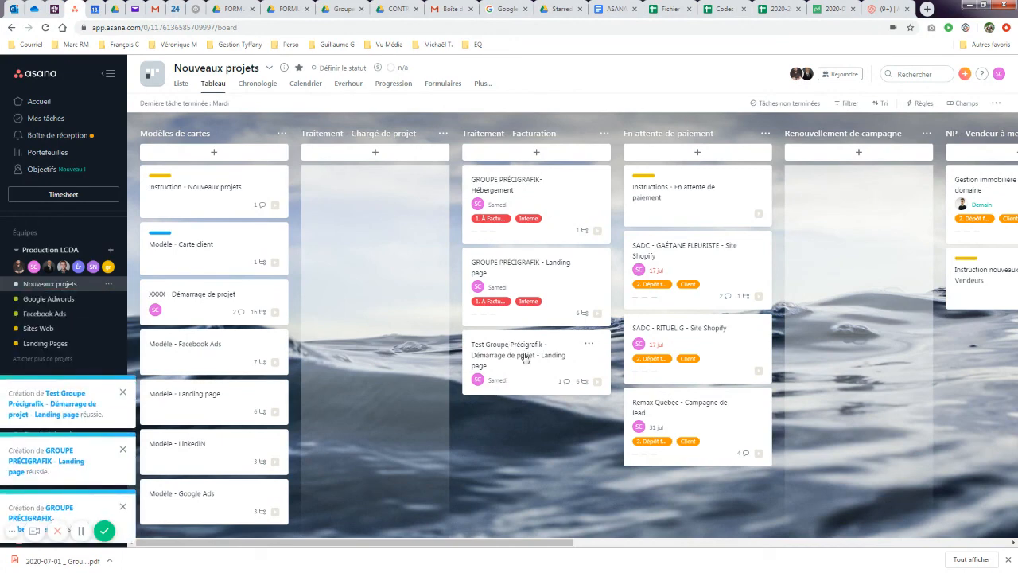
pyautogui.moveTo(476, 385)
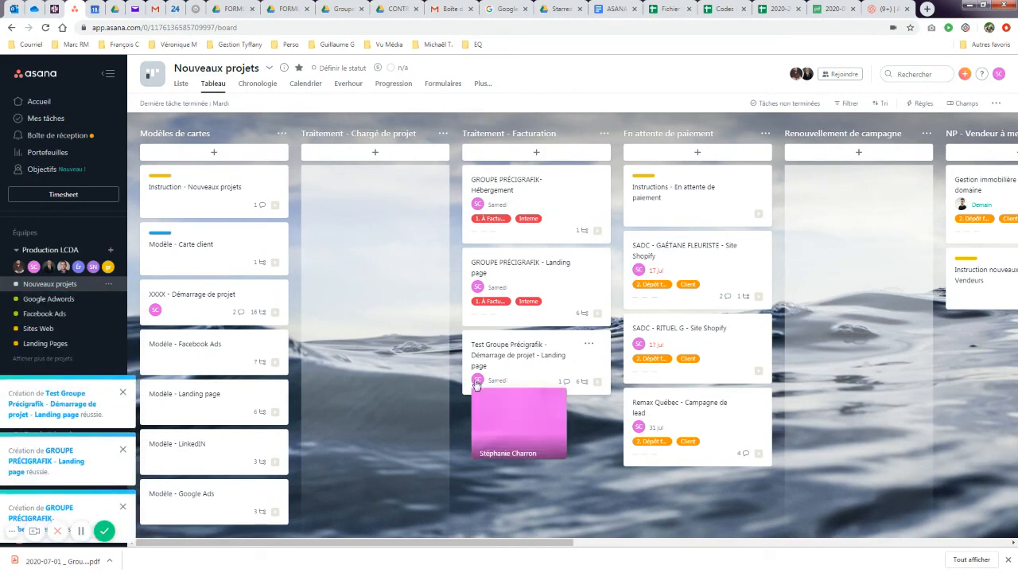